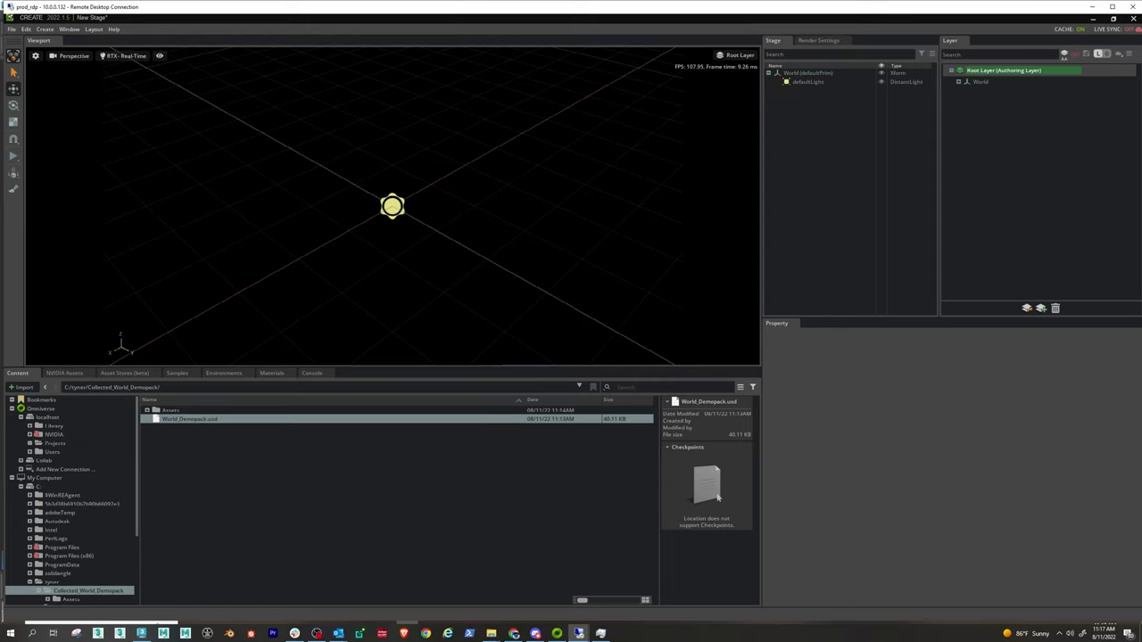
Step: Drag World_Demopack.usd from the Content browser under the Root Layer to load the warehouse
double_click(119, 388)
left_click(149, 395)
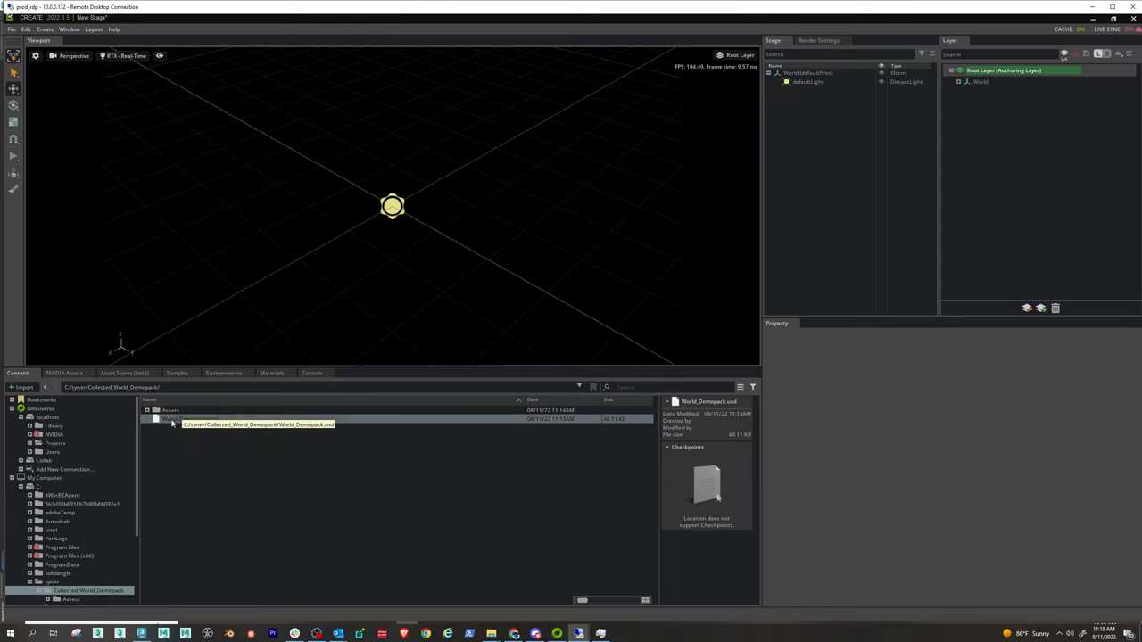
left_click_drag(178, 419, 1018, 72)
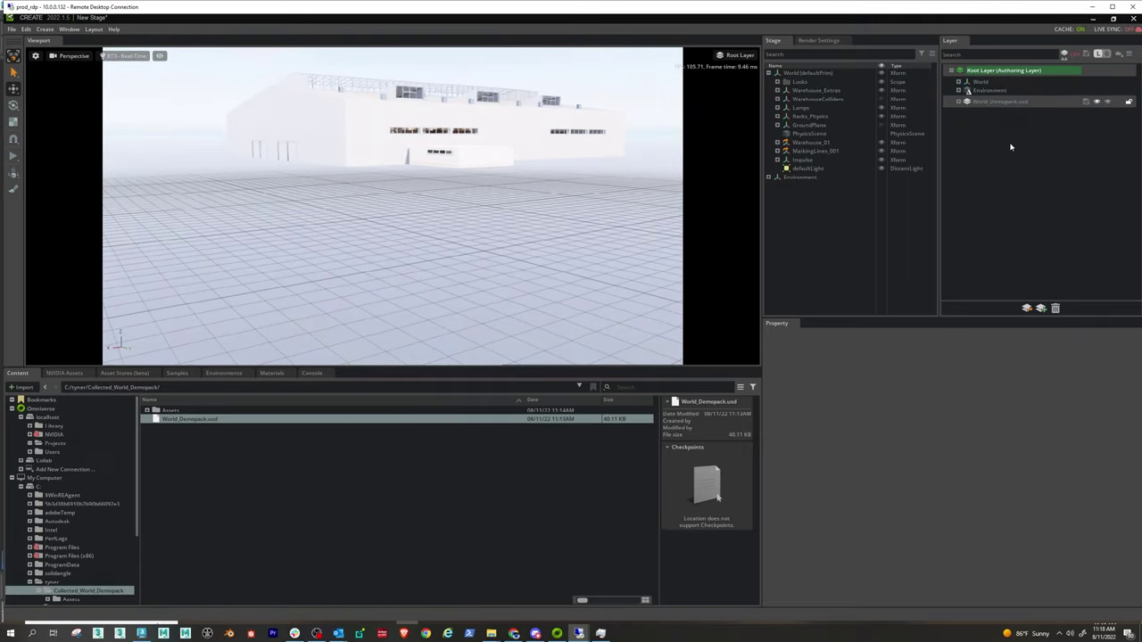
Step: Create an empty sublayer named warehouse_sim1, saved as a USDA file in C:/tyner
left_click(1041, 308)
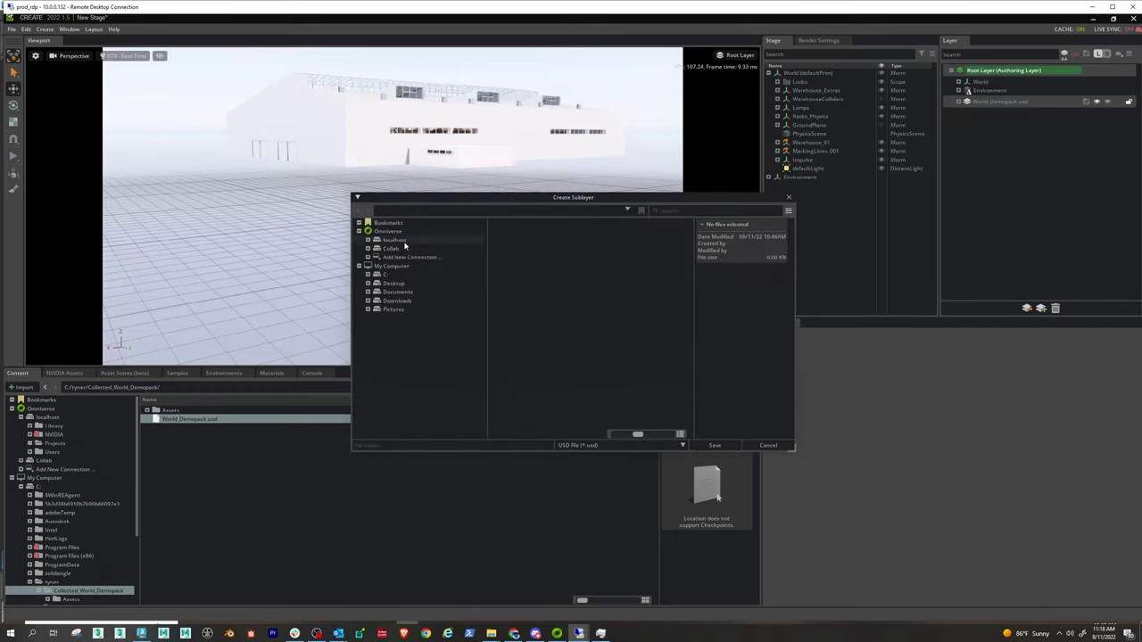
left_click(402, 274)
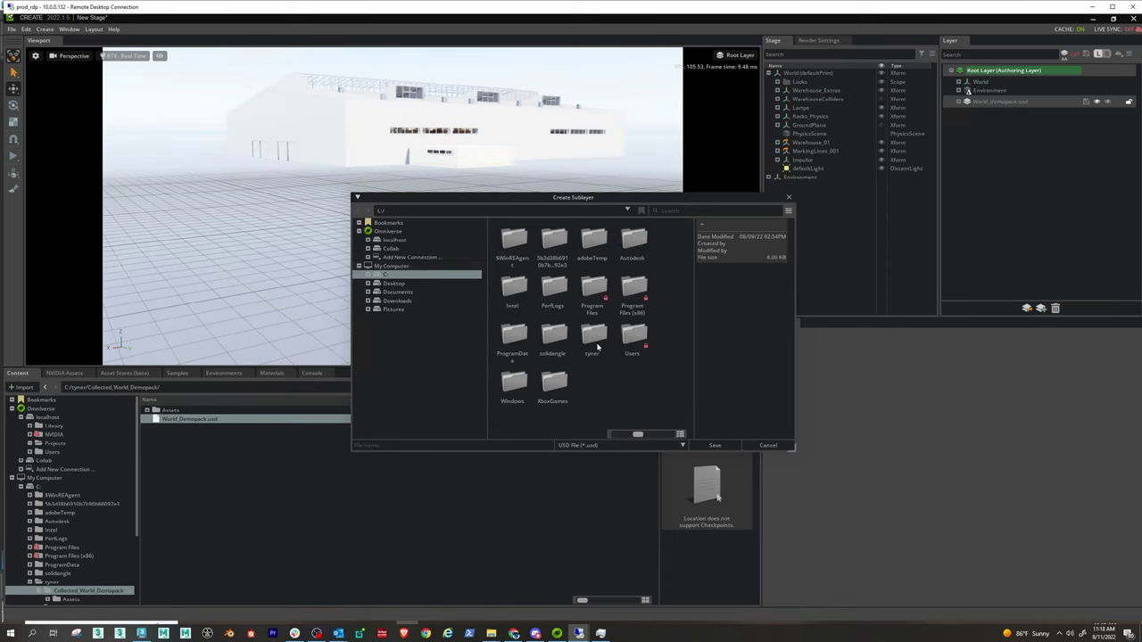
double_click(594, 335)
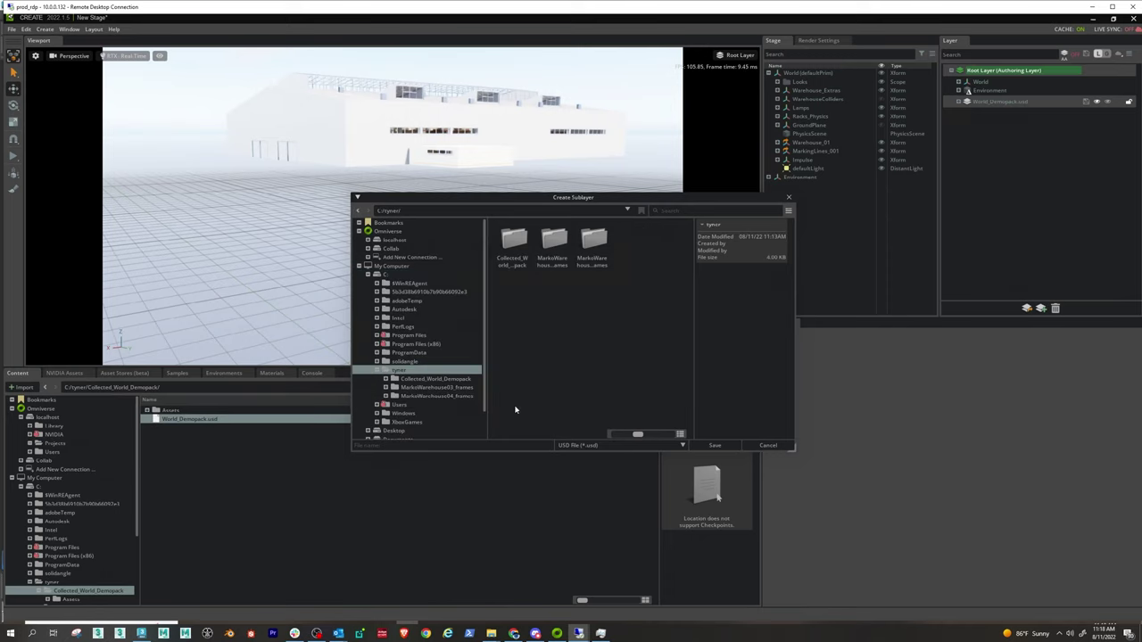
left_click(387, 445)
type("warehouse_sim1")
left_click(682, 445)
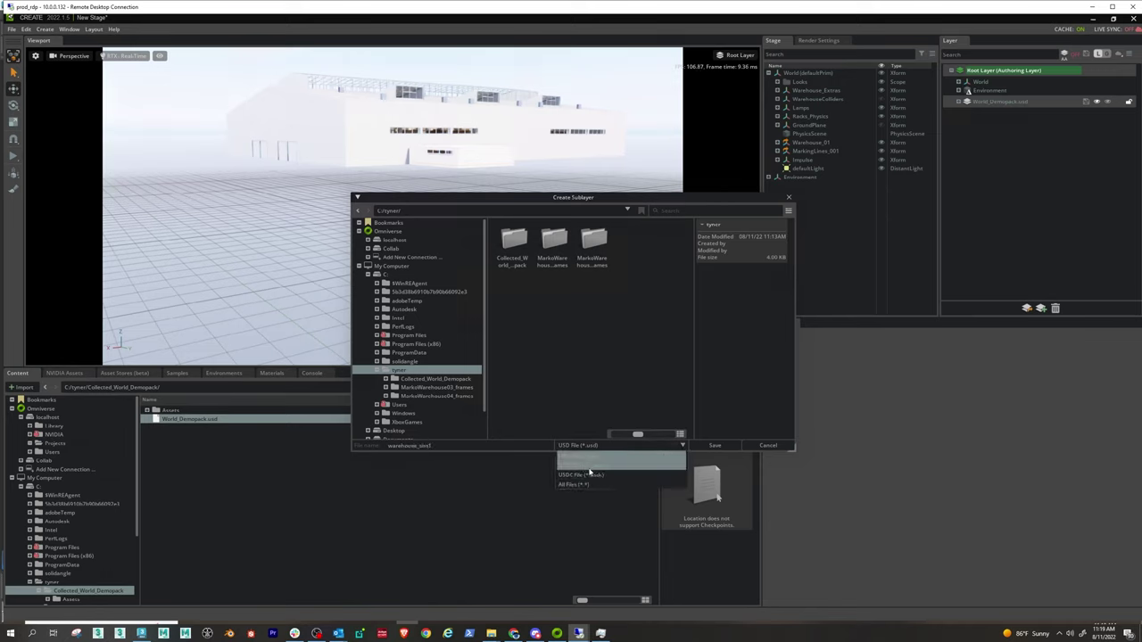
left_click(590, 466)
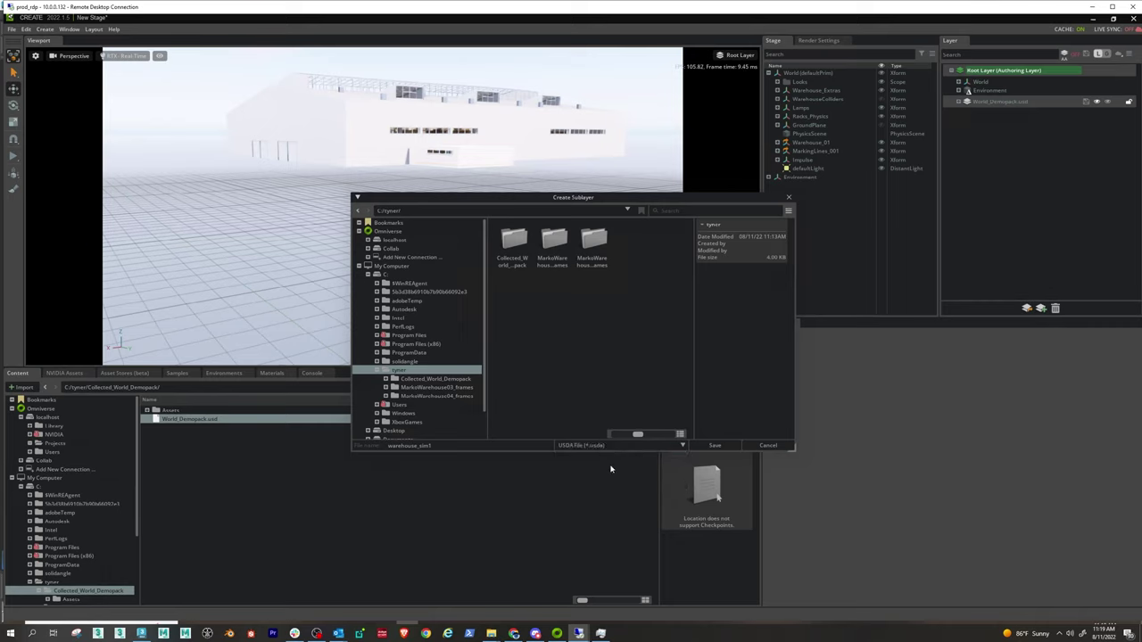
left_click(716, 446)
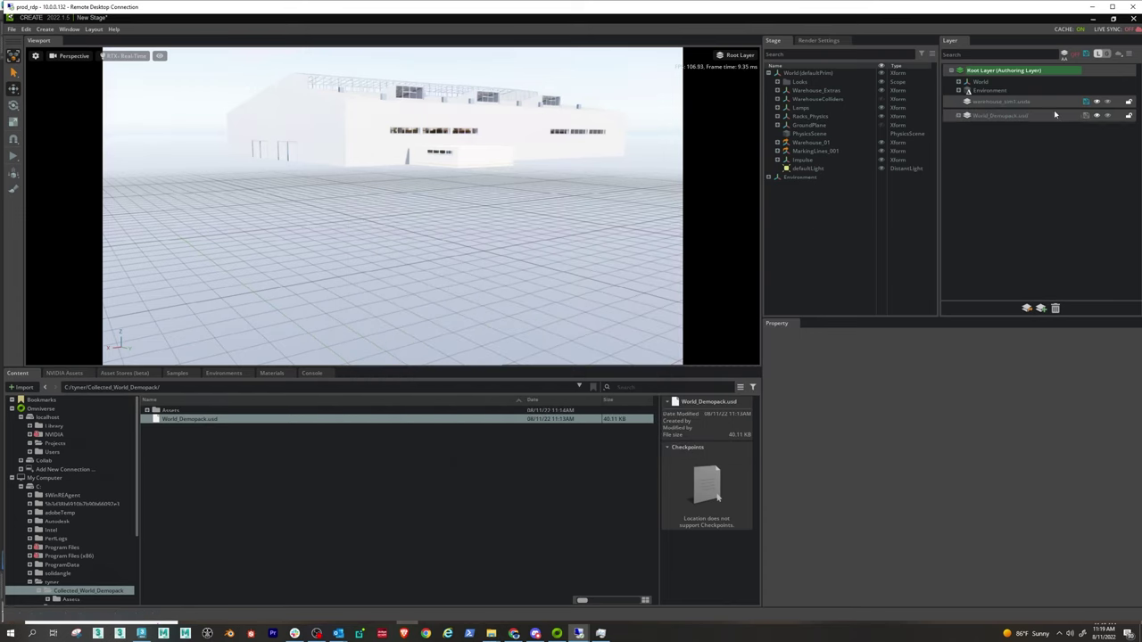
Step: Fly the camera into the warehouse aisle lined with red-and-blue pallet racks
right_click_drag(479, 189, 257, 175)
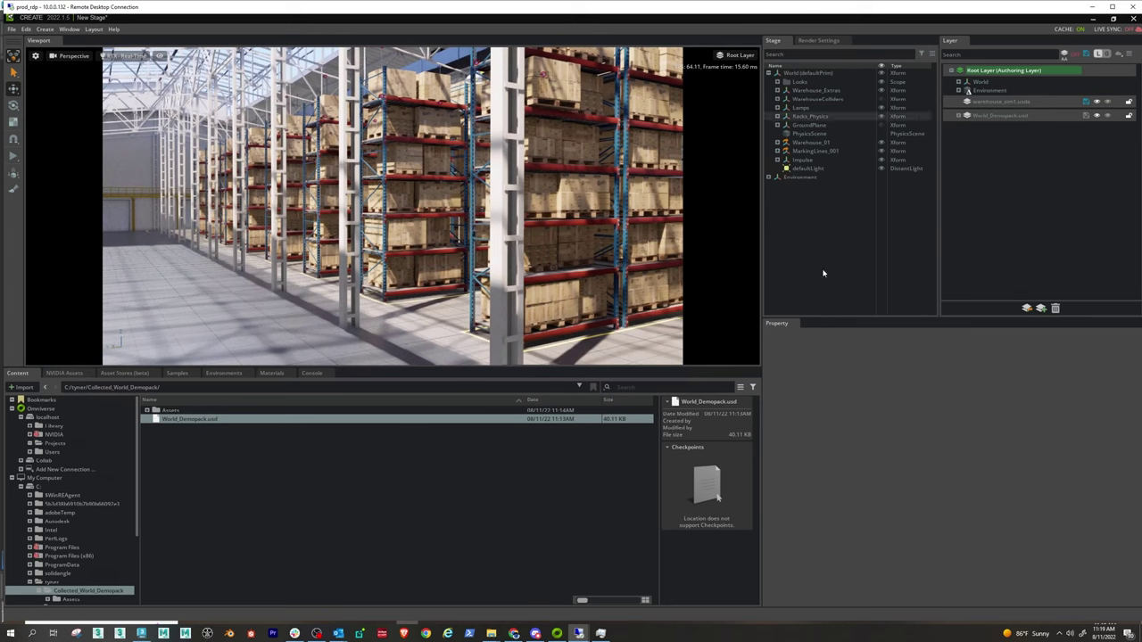
Step: Use Save As to store the stage as Warehouse_Sim.usd in C:/tyner
left_click(10, 30)
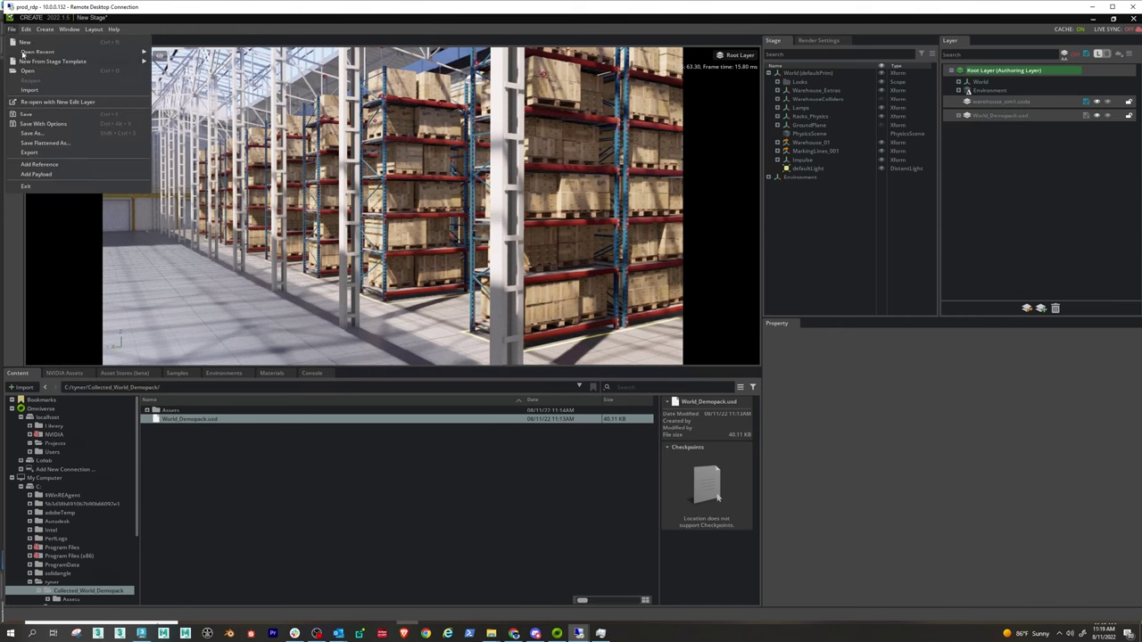
left_click(38, 116)
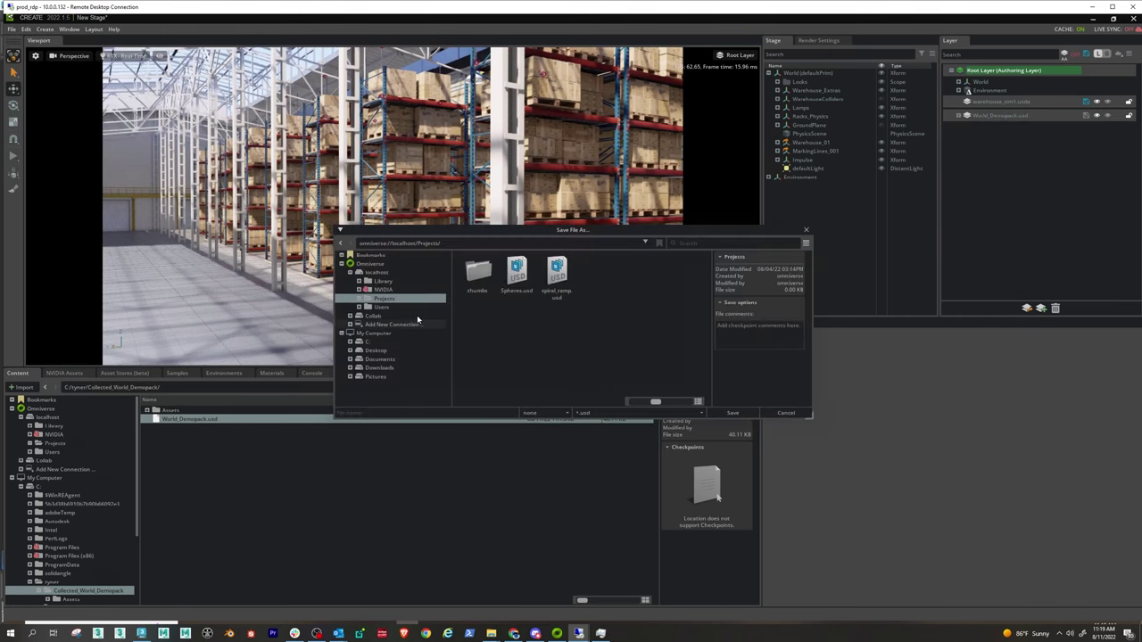
left_click(362, 341)
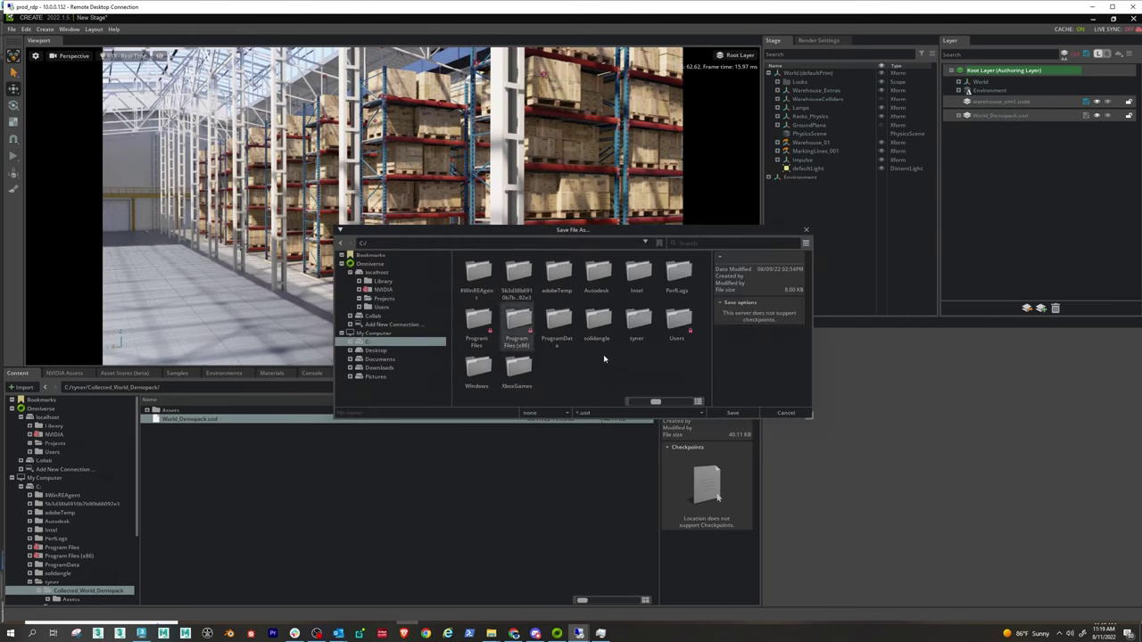
double_click(635, 323)
left_click(440, 412)
type("Warehouse_Sim")
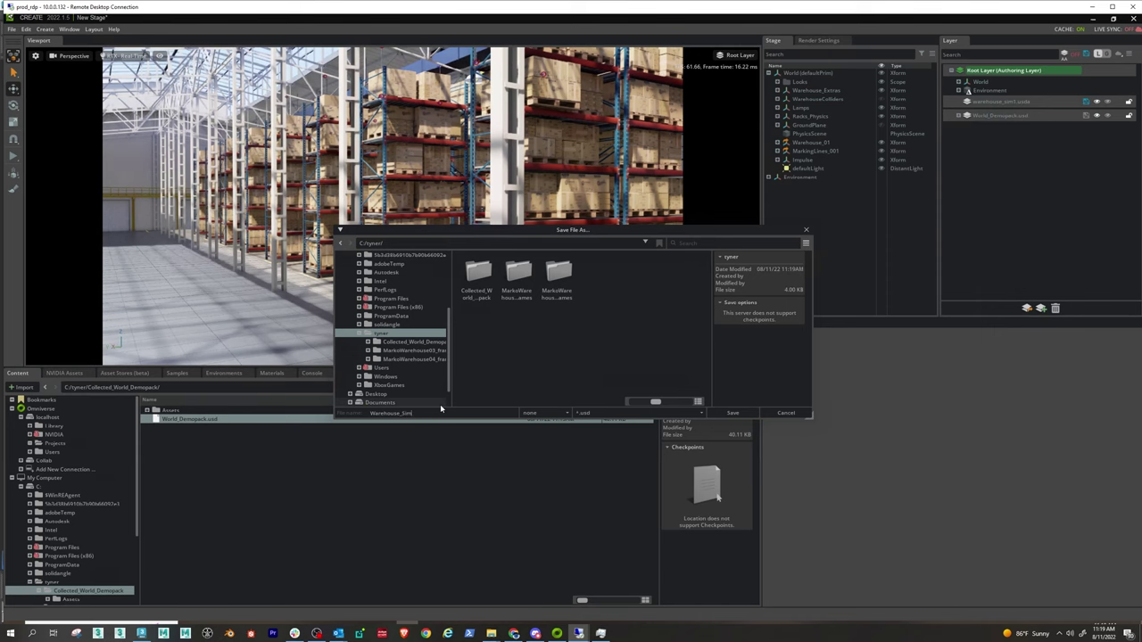
key("Return")
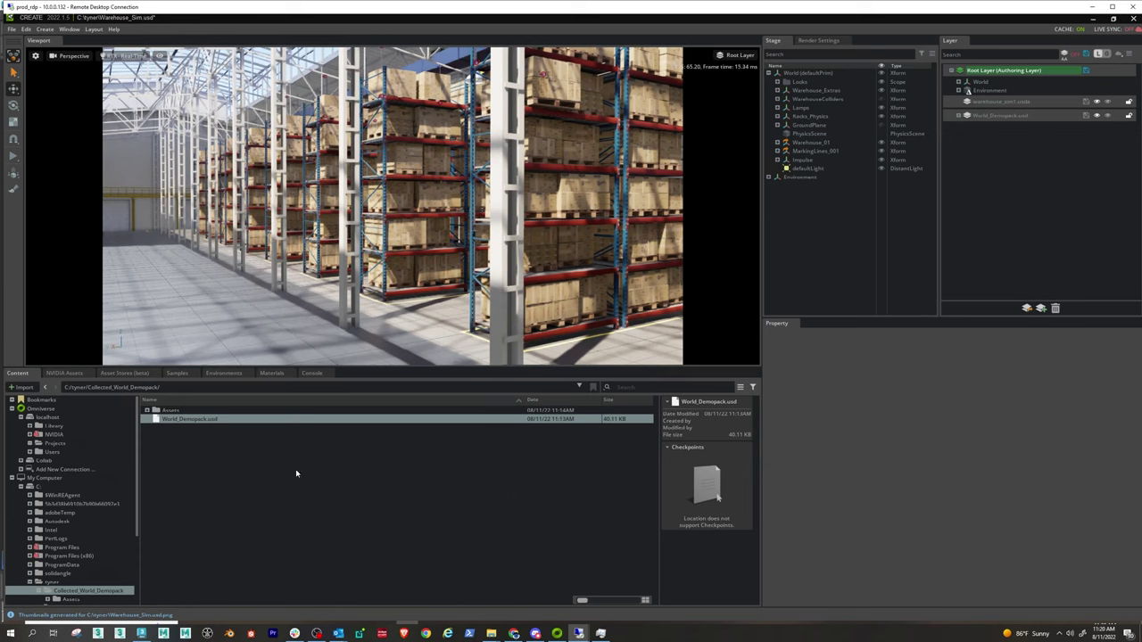
left_click(68, 29)
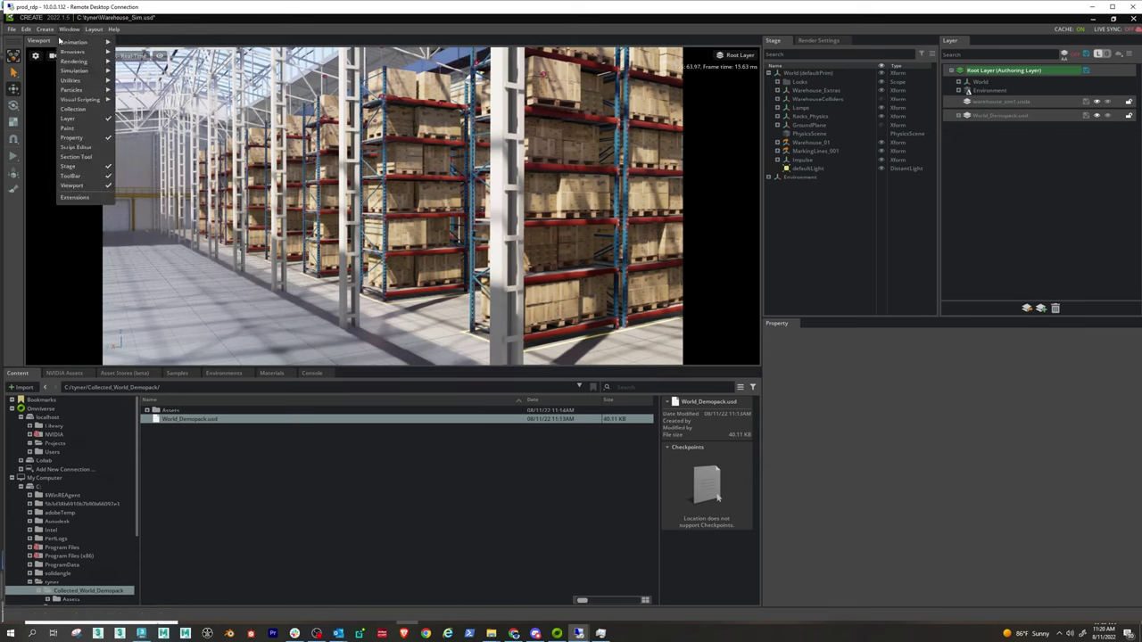
left_click(75, 198)
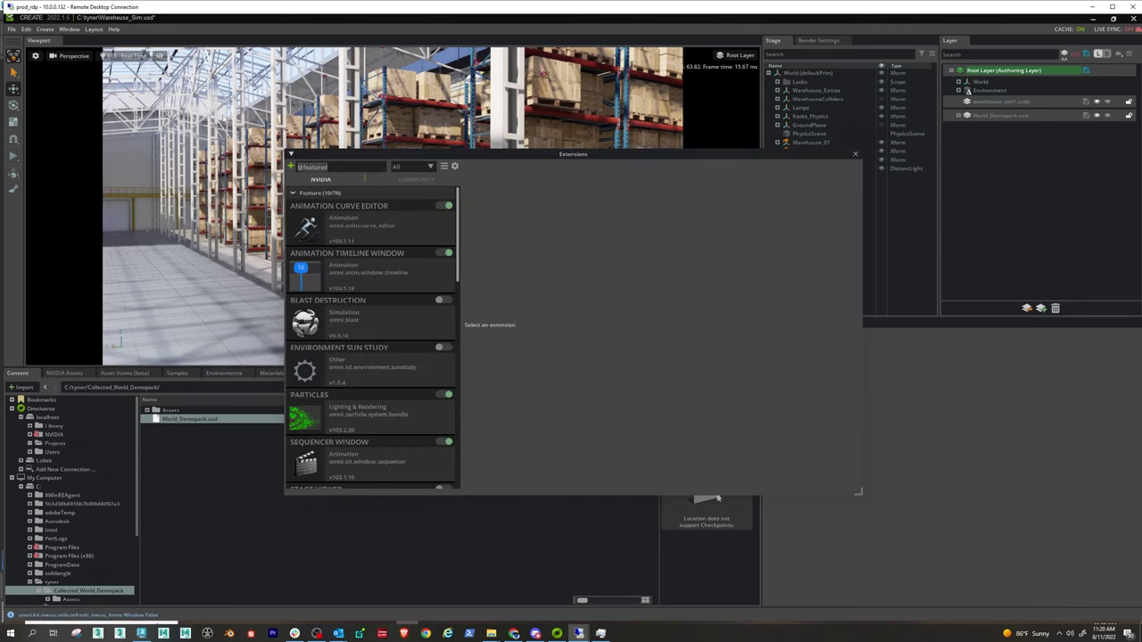
type("pvd")
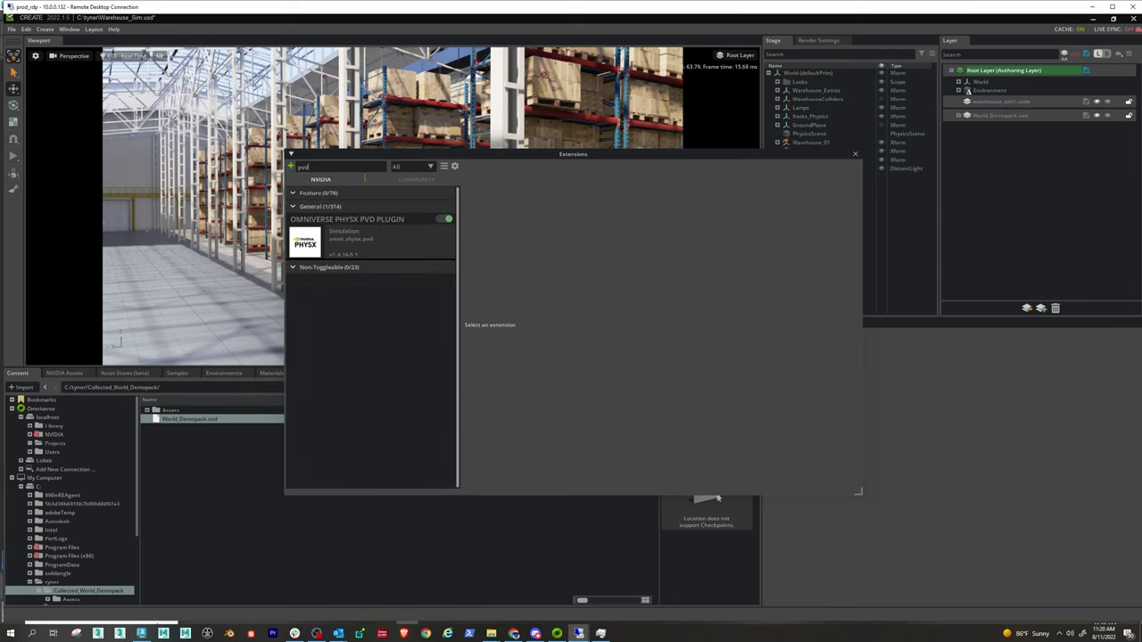
type("flat")
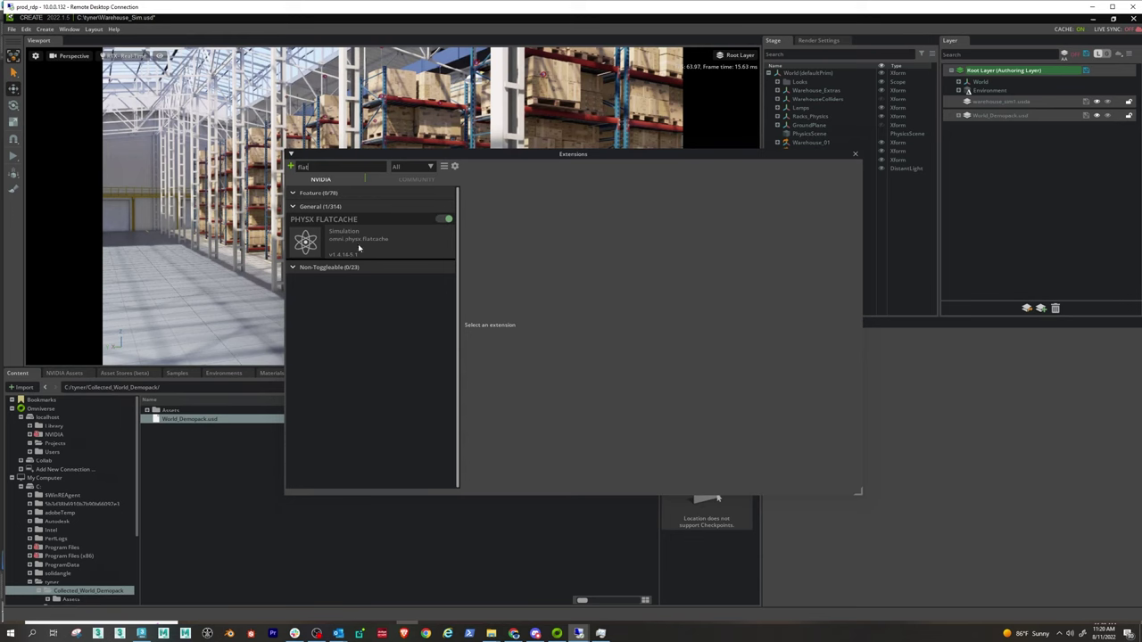
left_click(361, 245)
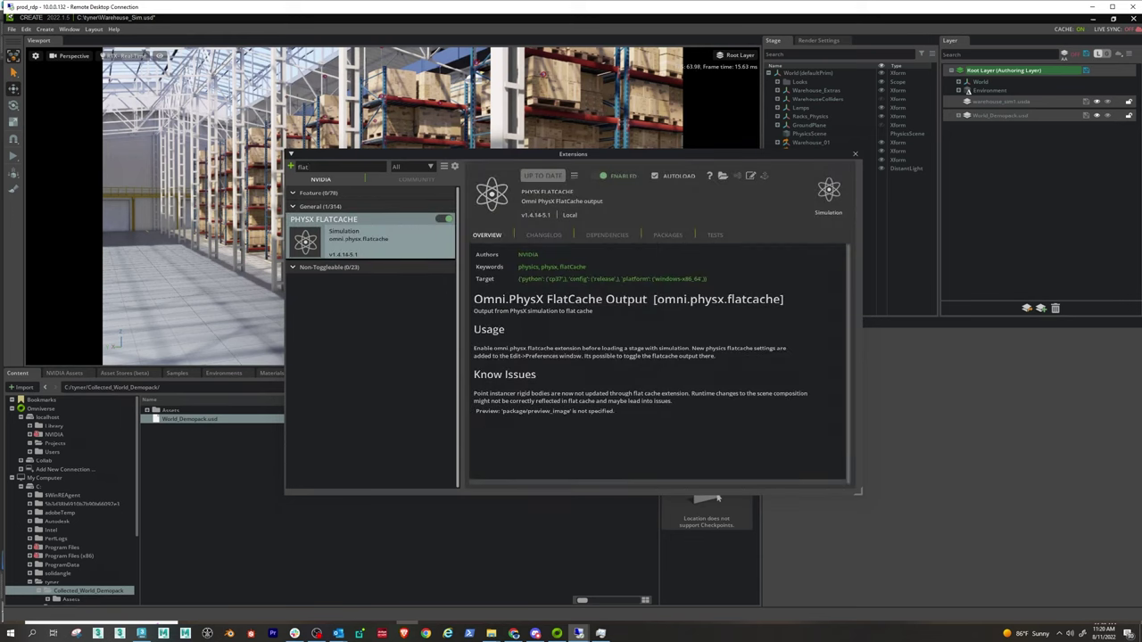
left_click(856, 154)
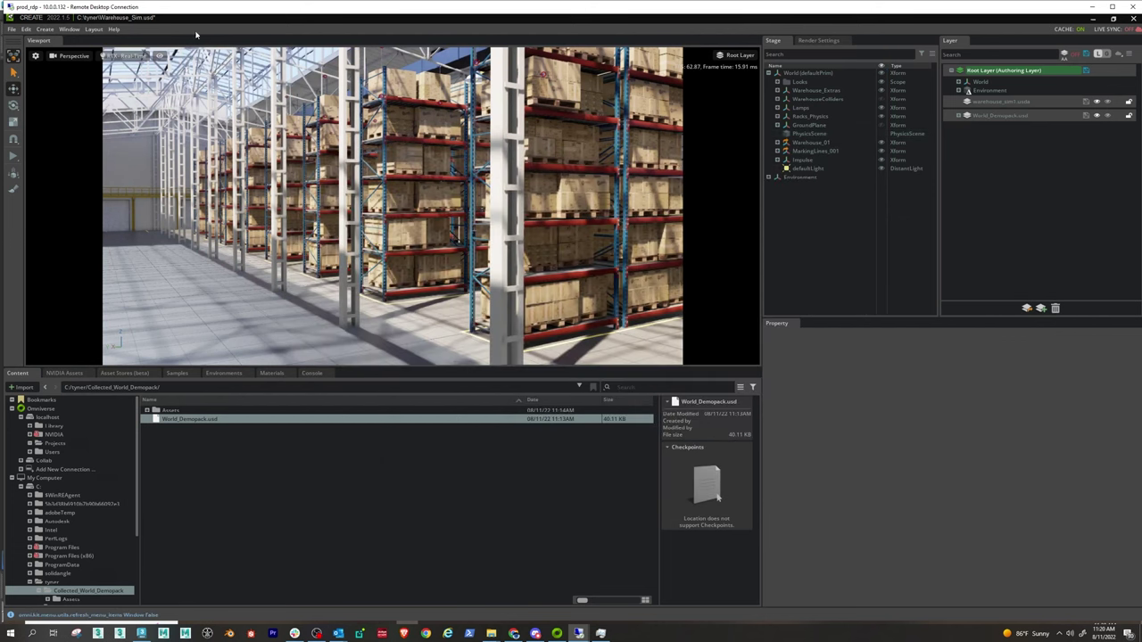
Step: Open the OmniPVD conversion tools from Window > Simulation
left_click(70, 30)
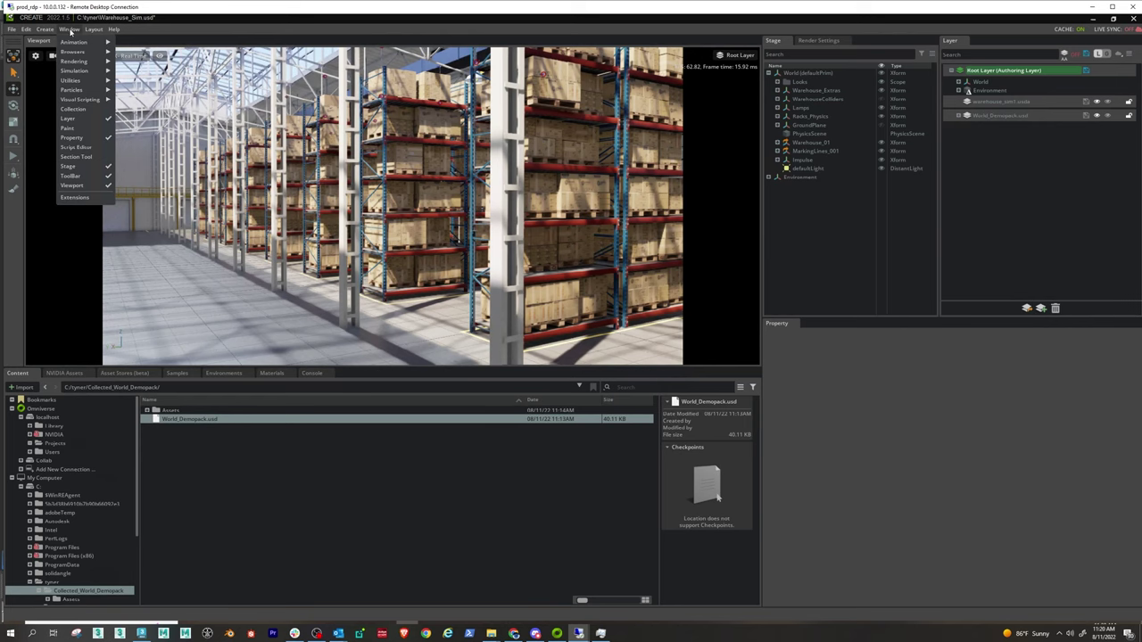
mouse_move(82, 71)
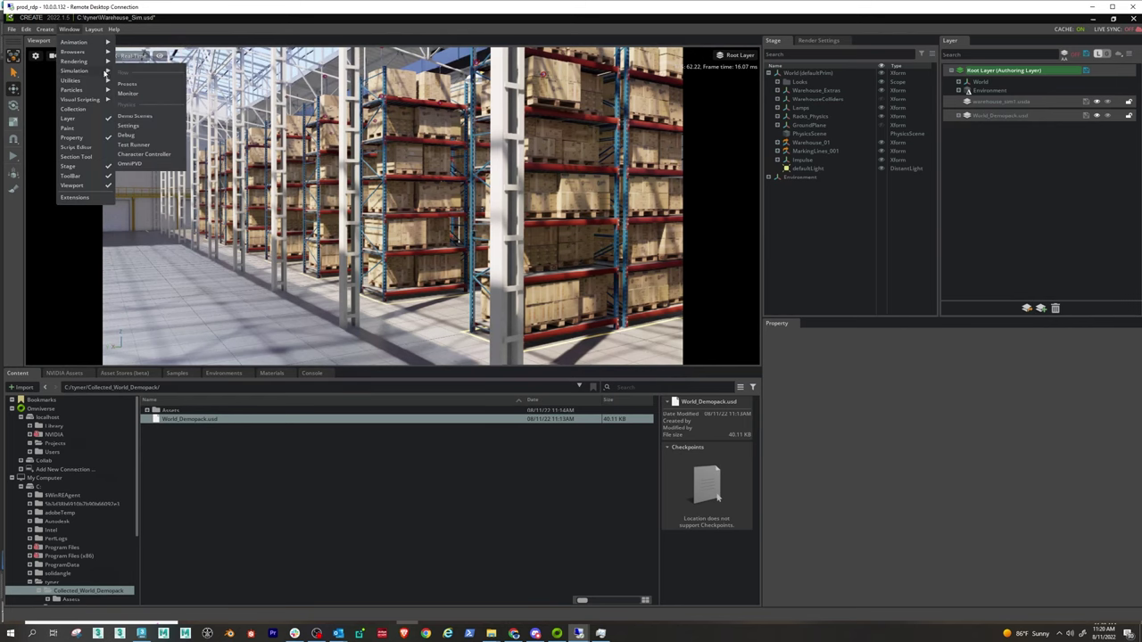
left_click(129, 164)
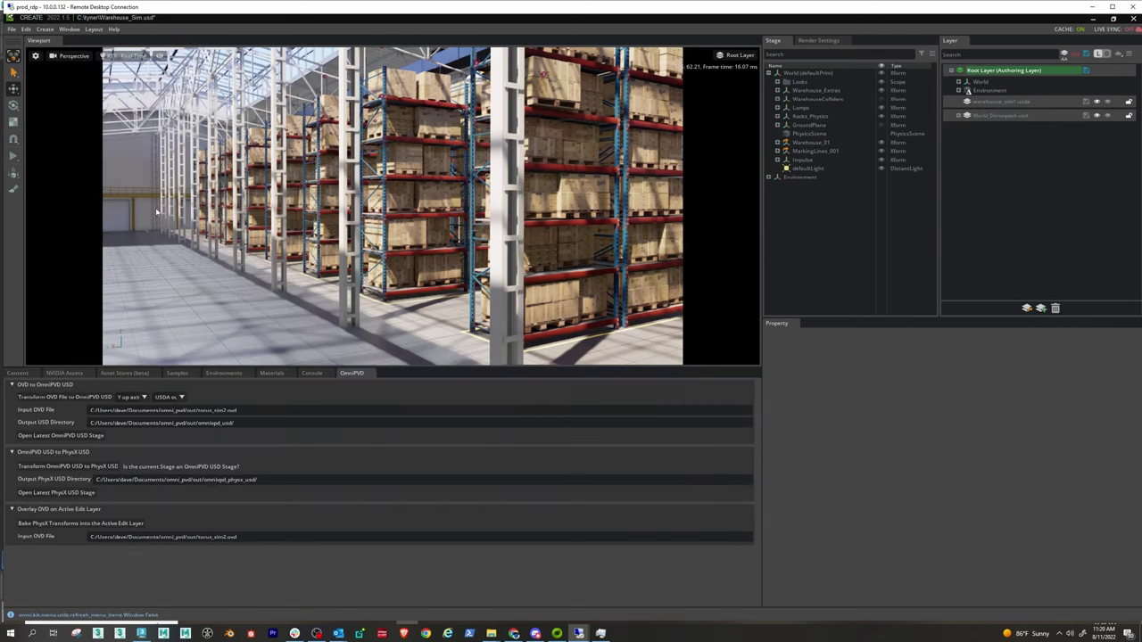
Step: Open the Physics Debug panel and scroll to its OmniPVD and Legacy PVD settings
left_click(67, 29)
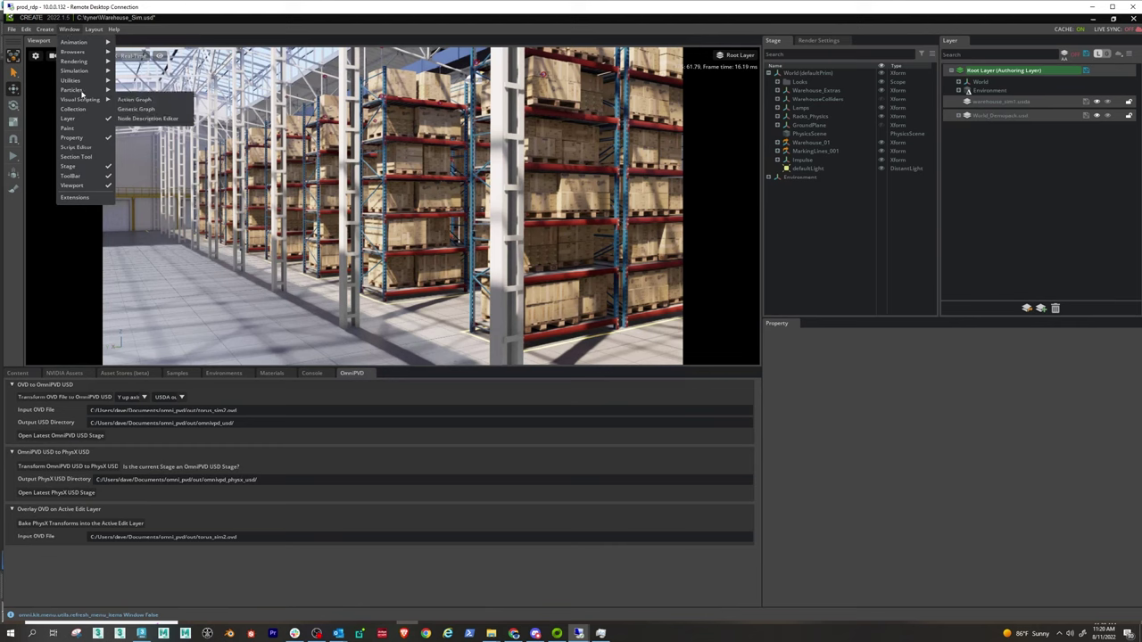
mouse_move(90, 71)
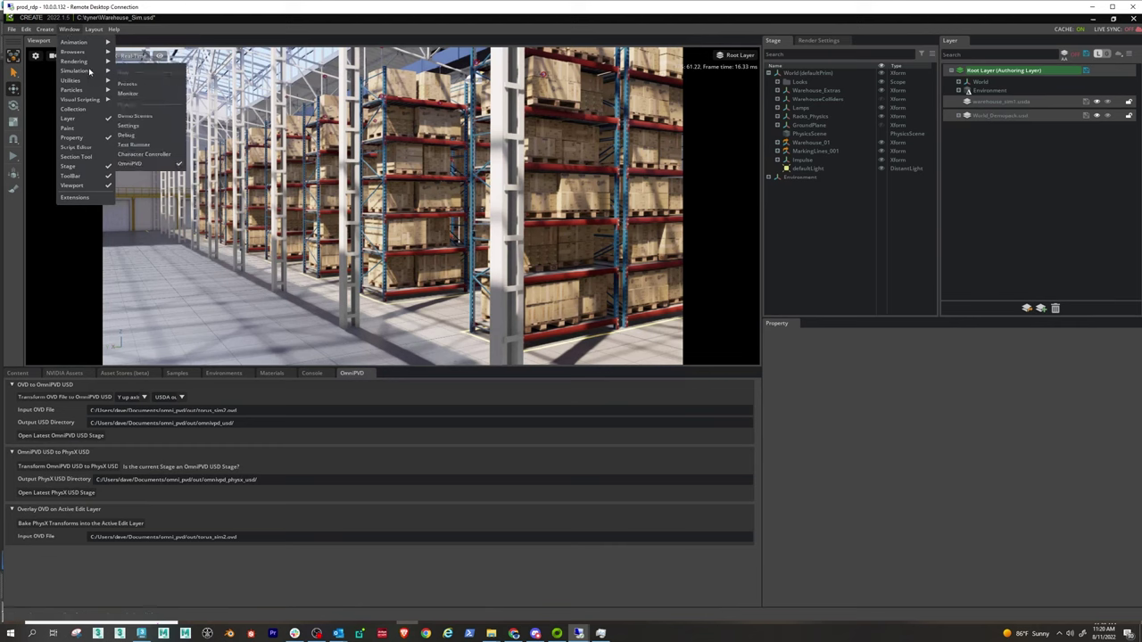
left_click(129, 135)
scroll(955, 521, "down", 3)
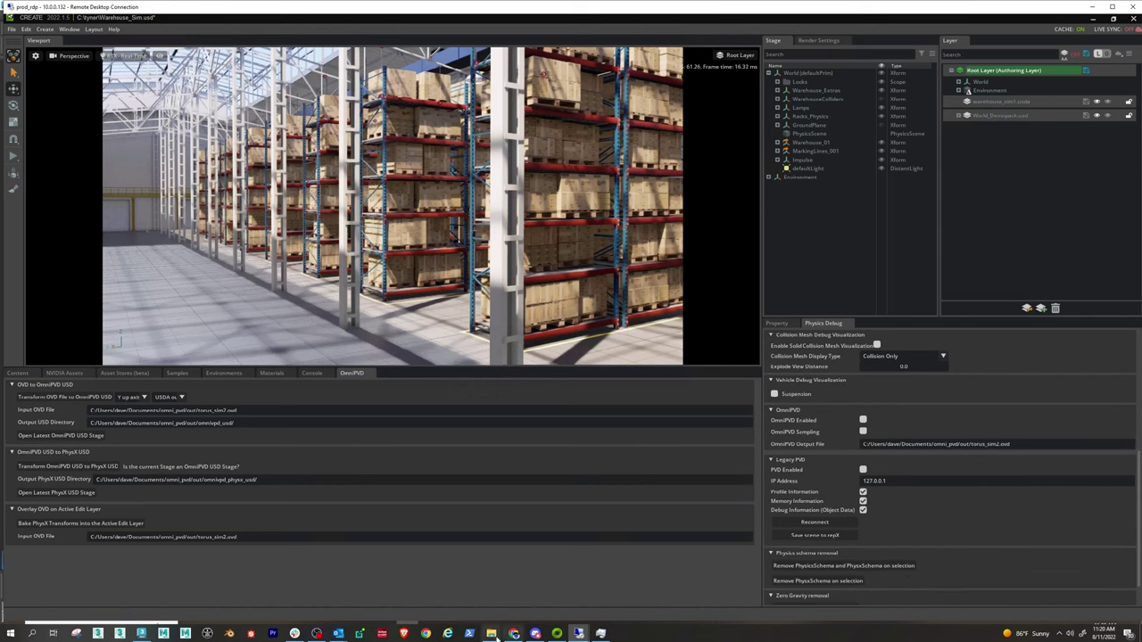
left_click(491, 634)
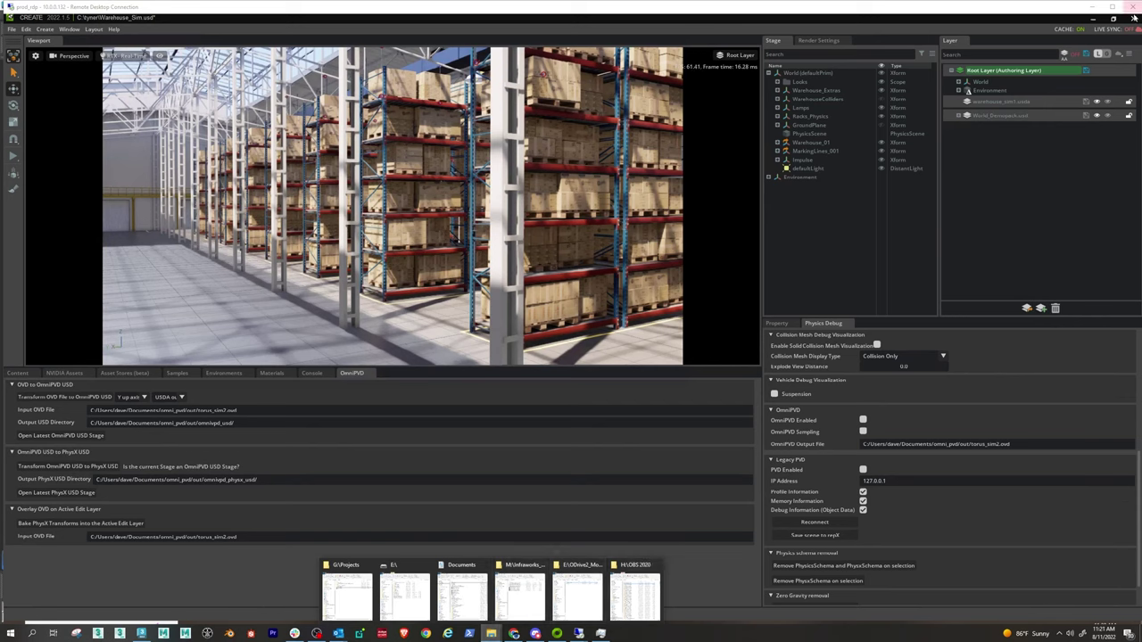
Step: In File Explorer, open C:\tyner, copy its full path, and return to Omniverse
left_click(1112, 7)
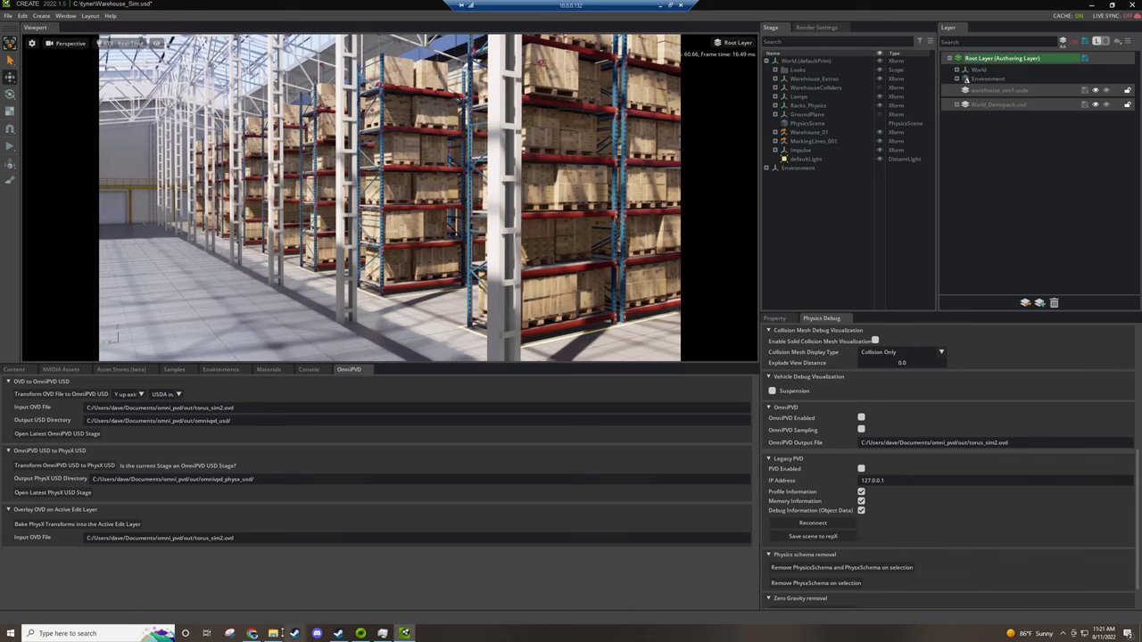
left_click(273, 634)
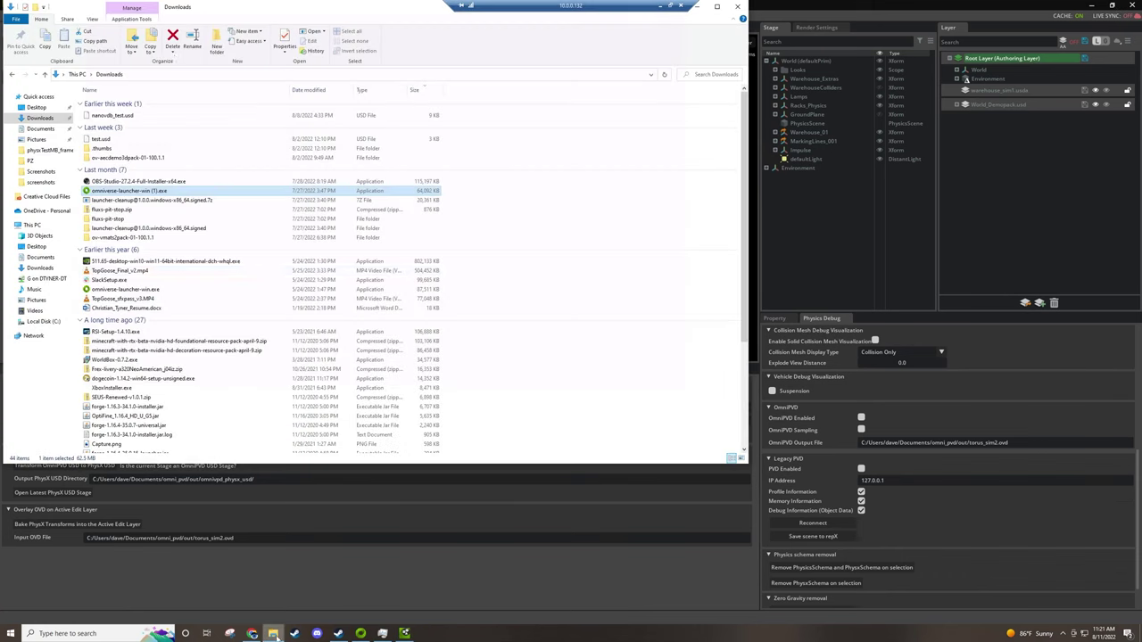
left_click(32, 226)
left_click(140, 171)
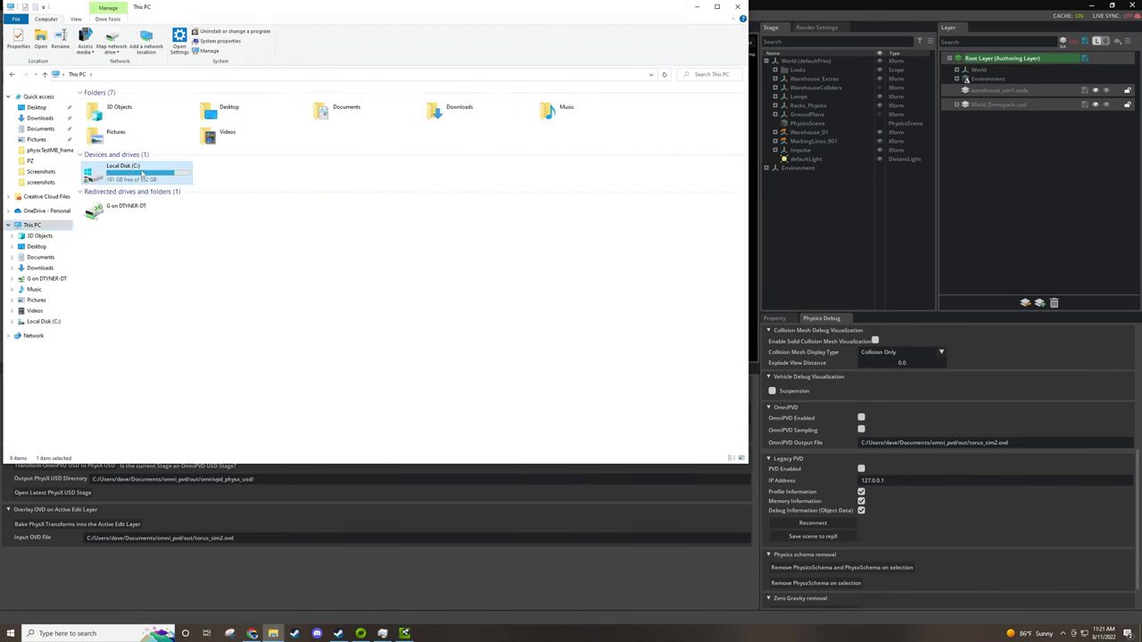
double_click(140, 172)
double_click(115, 206)
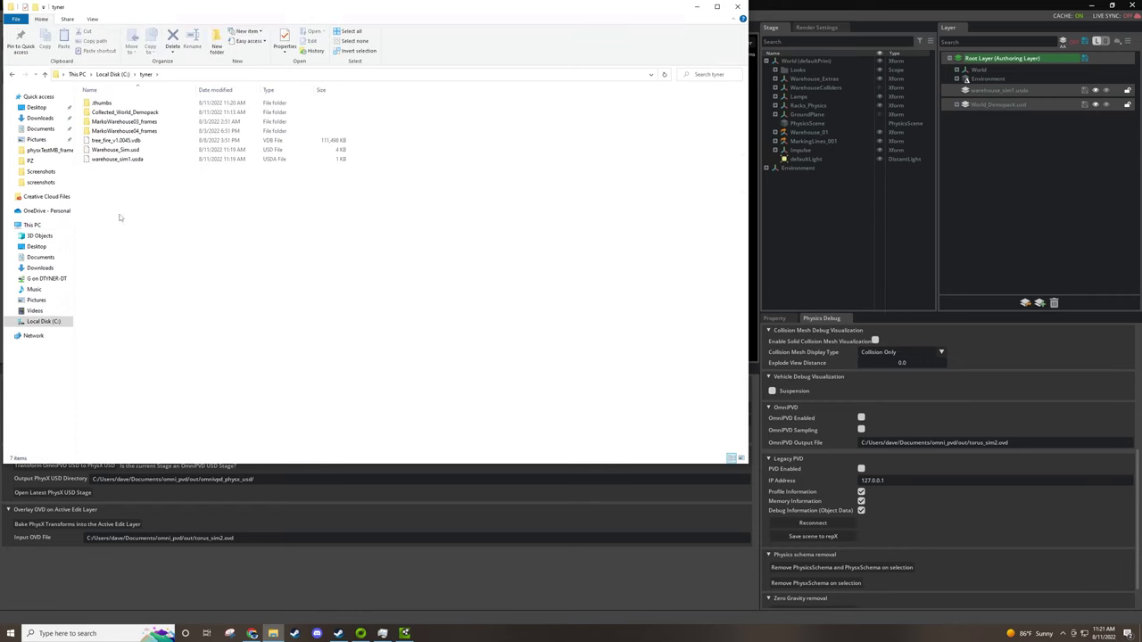
left_click(208, 76)
key("ctrl+c")
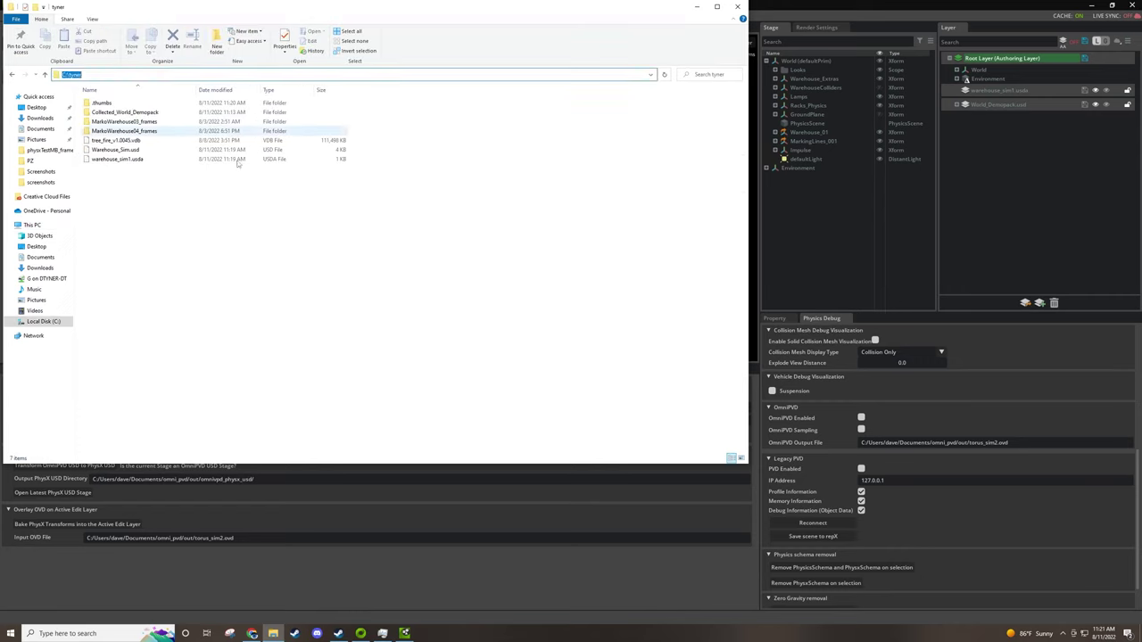
left_click(961, 450)
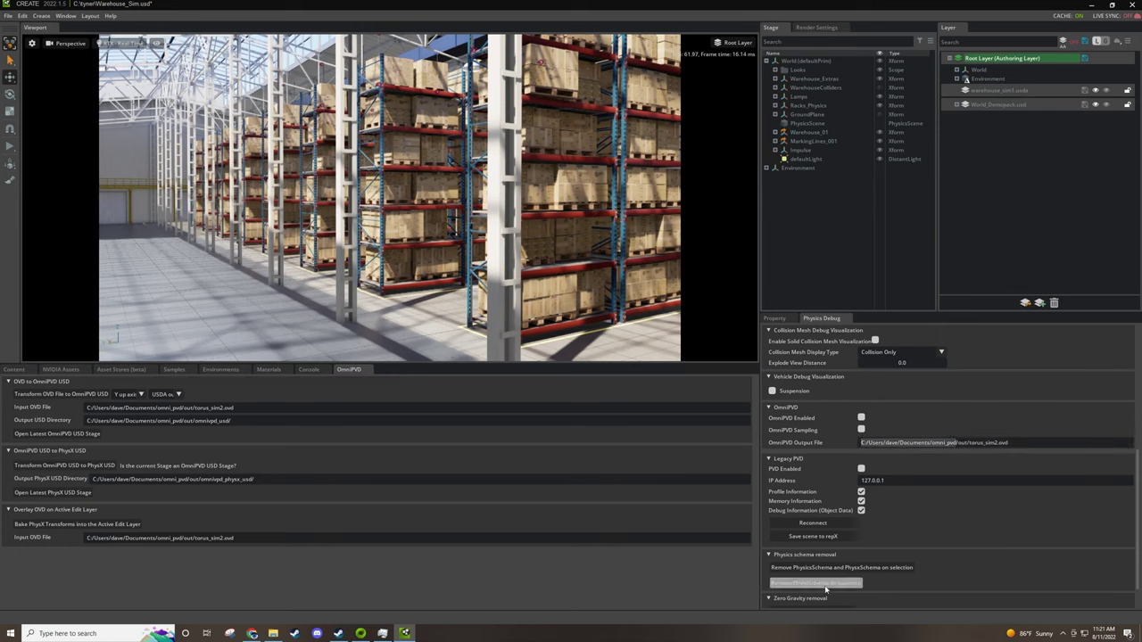
Step: Set the OmniPVD output file to C:/tyner/warehouse_sim1.ovd and enable OmniPVD recording and sampling
key("ctrl+v")
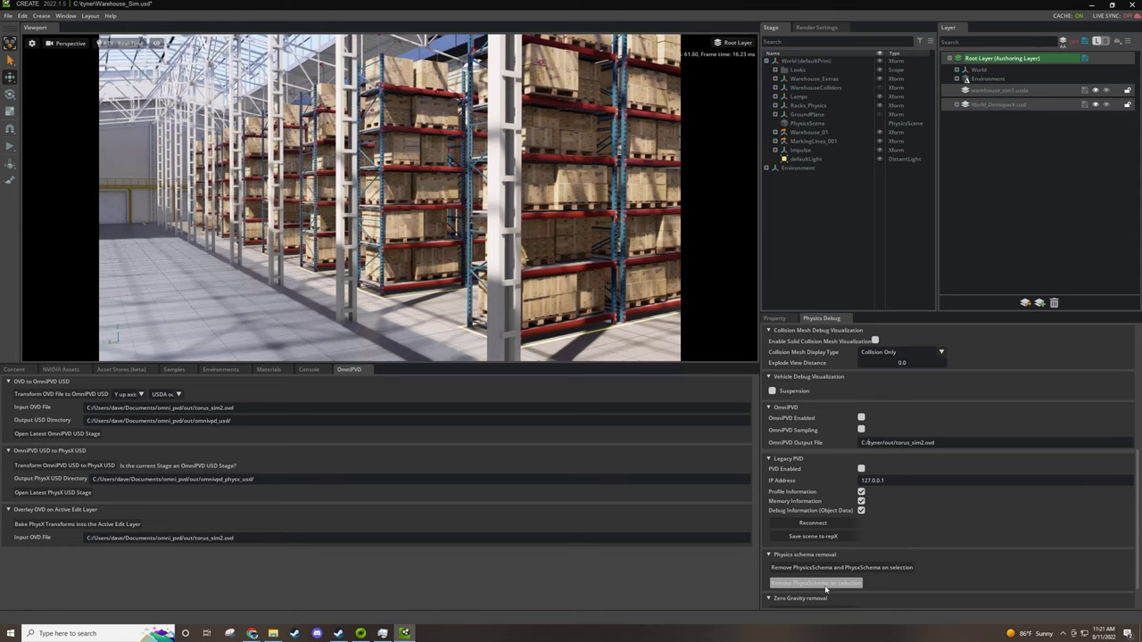
key("shift+Right")
key("shift+Right")
key("shift+Right")
key("Delete")
key("Delete")
key("shift+Right")
key("shift+Right")
key("shift+Right")
key("shift+Right")
key("shift+Right")
type("warehouse")
left_click(861, 417)
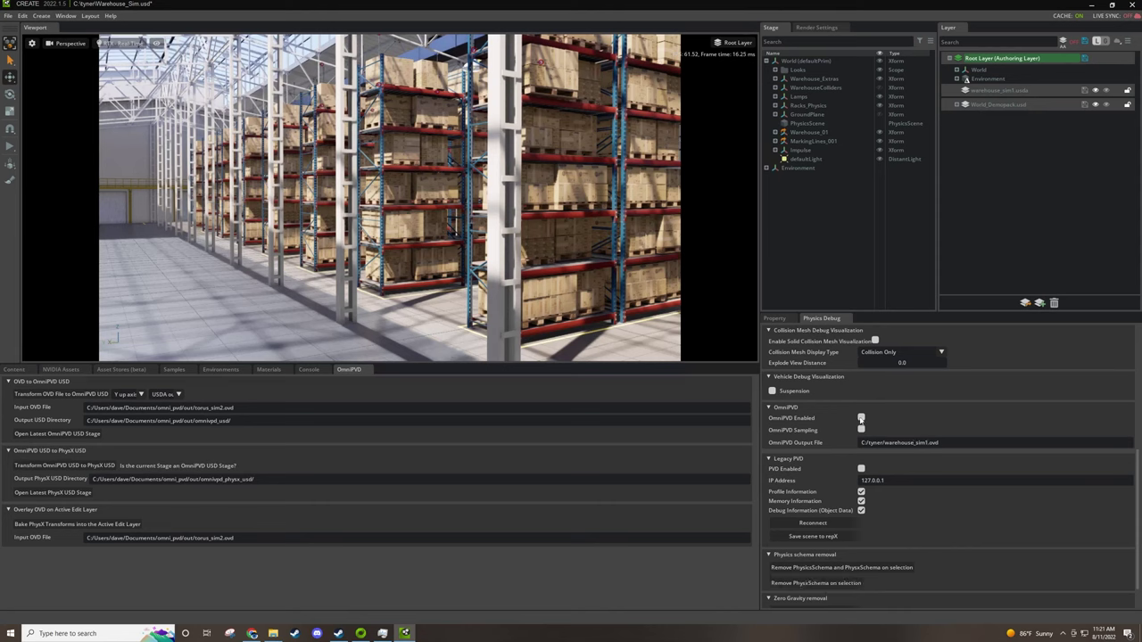
left_click(862, 429)
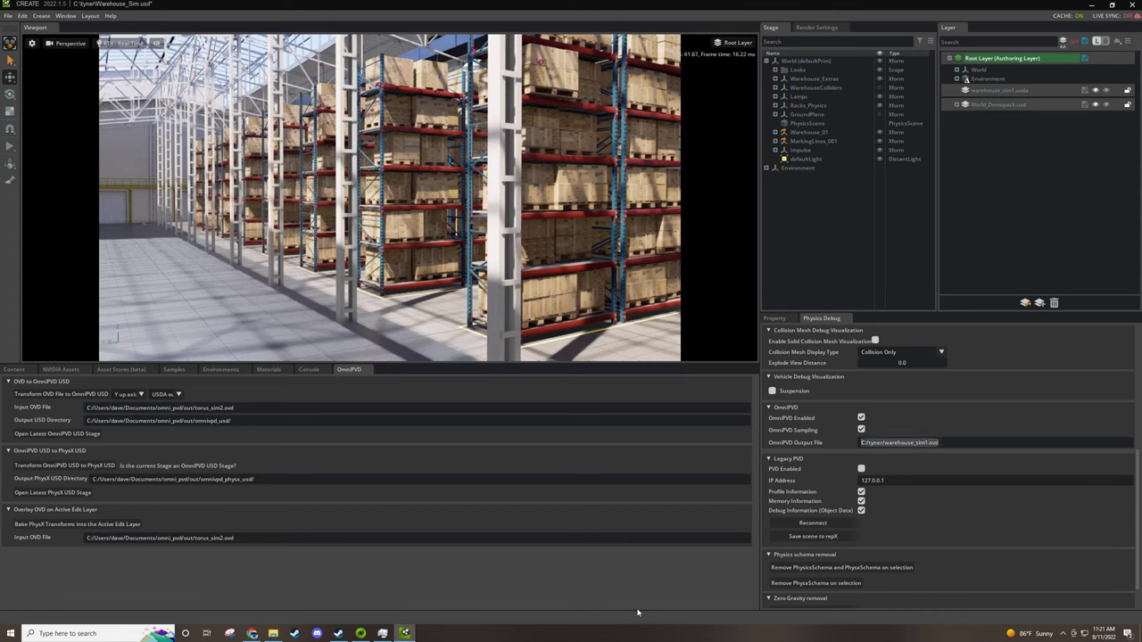
Step: Replace the Input OVD File path with C:/tyner/warehouse_sim1.ovd
left_click(160, 538)
key("ctrl+a")
type("C:/tyner/warehouse_sim1.ovd")
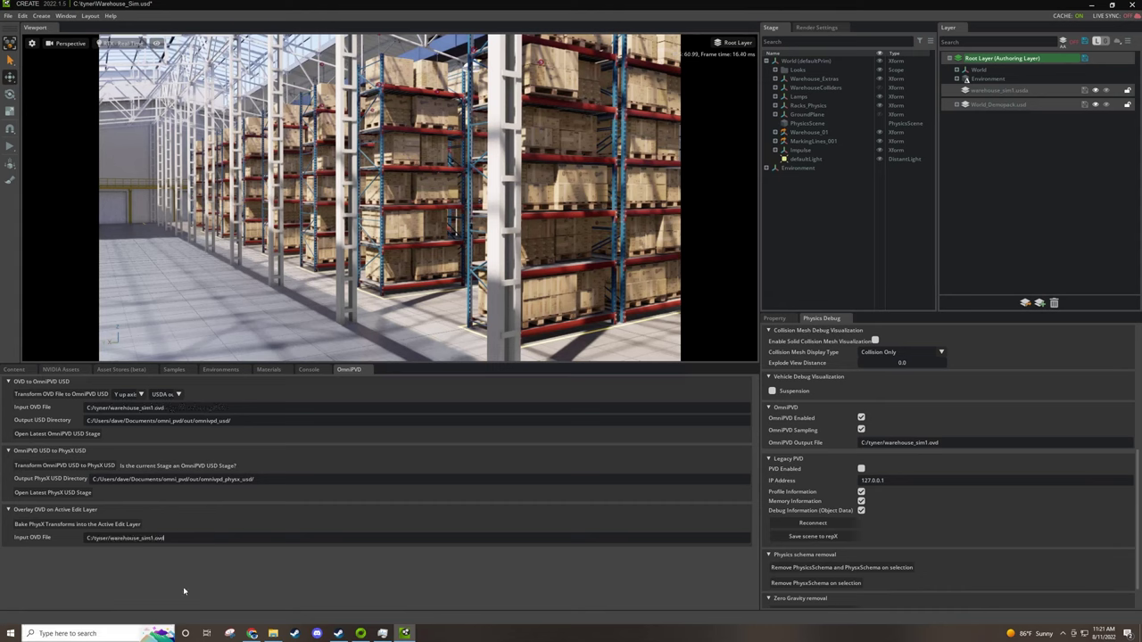
Step: Reset, re-enable OmniPVD sampling, then replay the simulation and fly in to watch the racks collapse
left_click(8, 149)
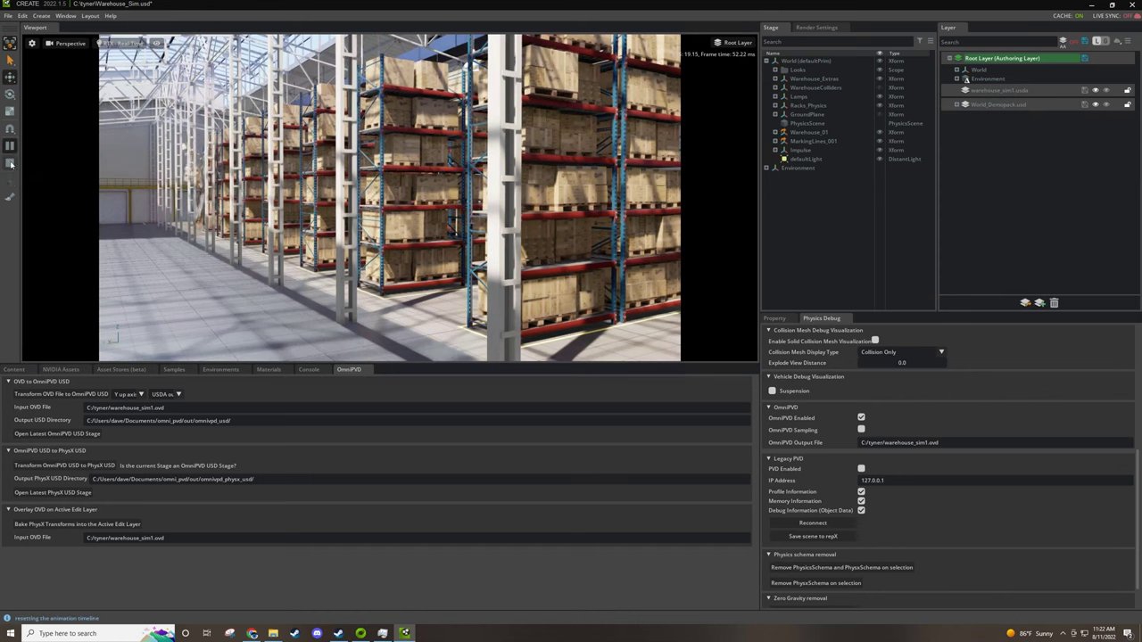
left_click(10, 164)
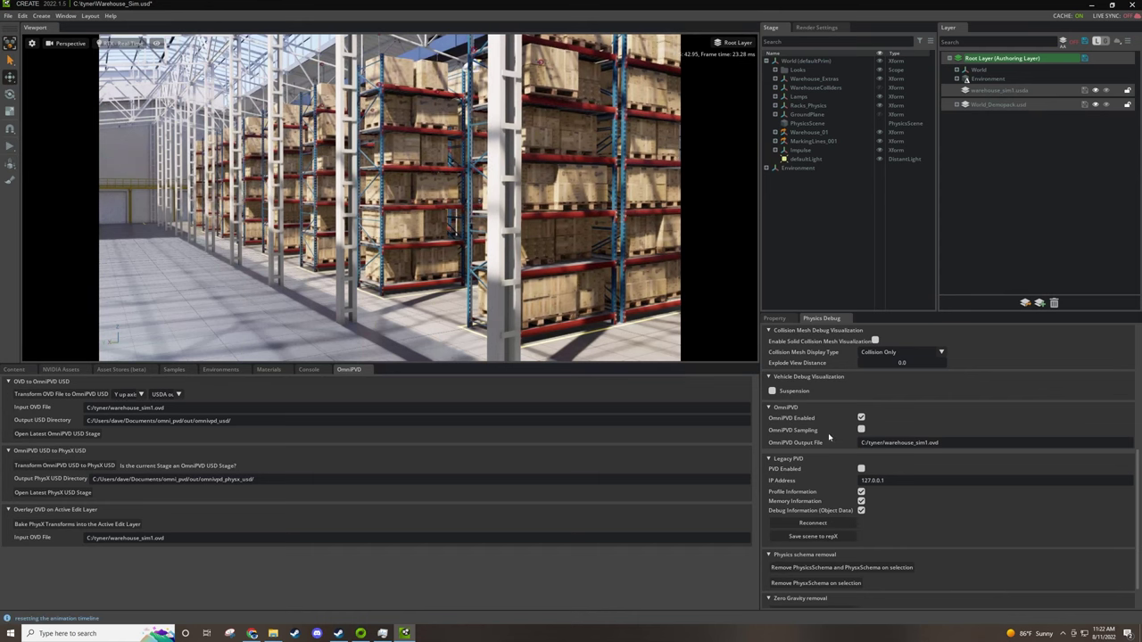
left_click(861, 430)
left_click(9, 148)
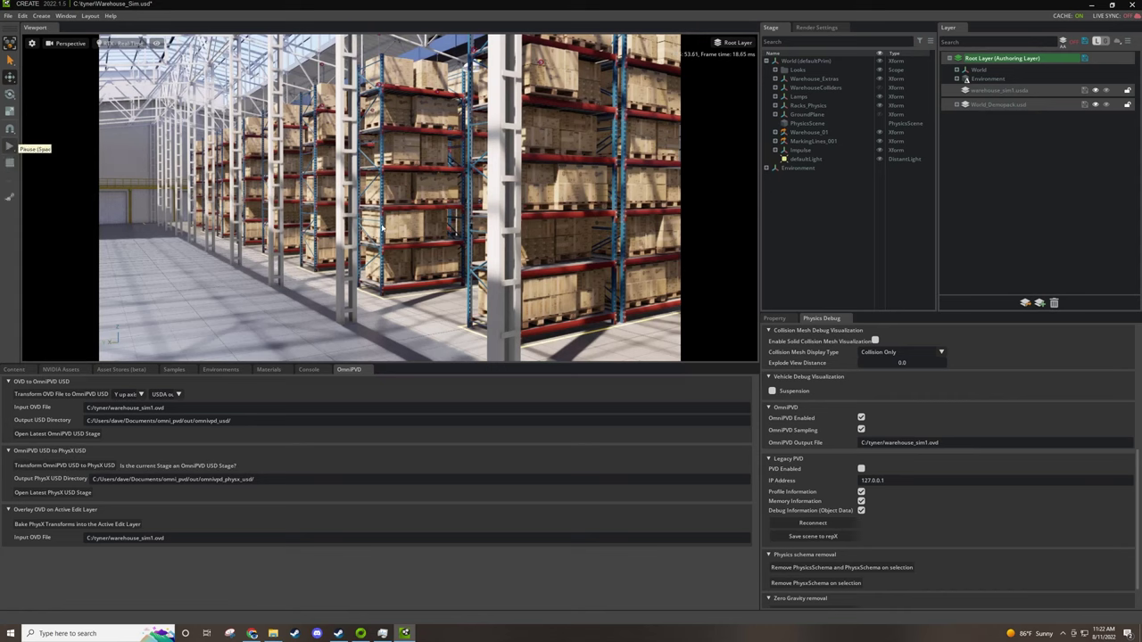
right_click_drag(295, 232, 558, 256)
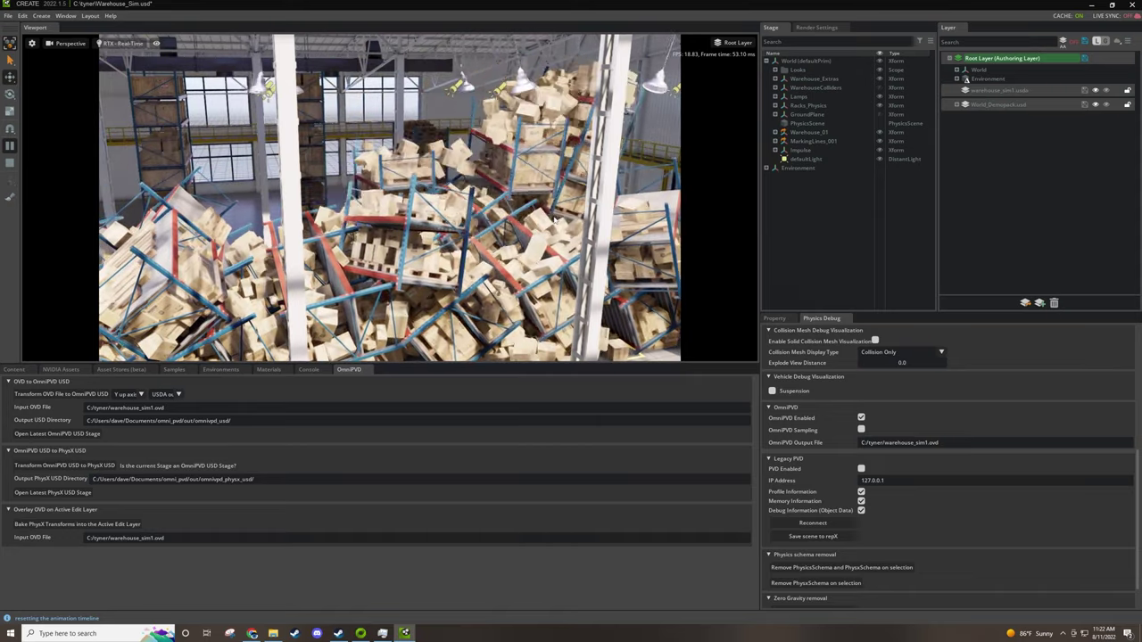
right_click_drag(491, 230, 451, 226)
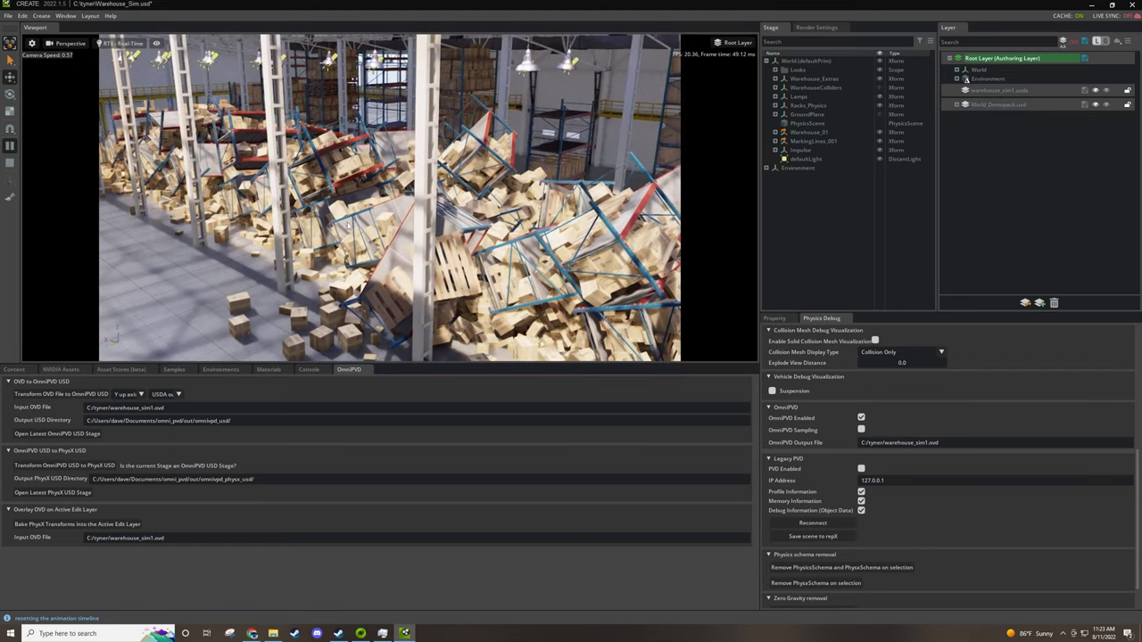
Step: Stop the simulation and check that warehouse_sim1.ovd appears in C:\tyner
left_click(10, 164)
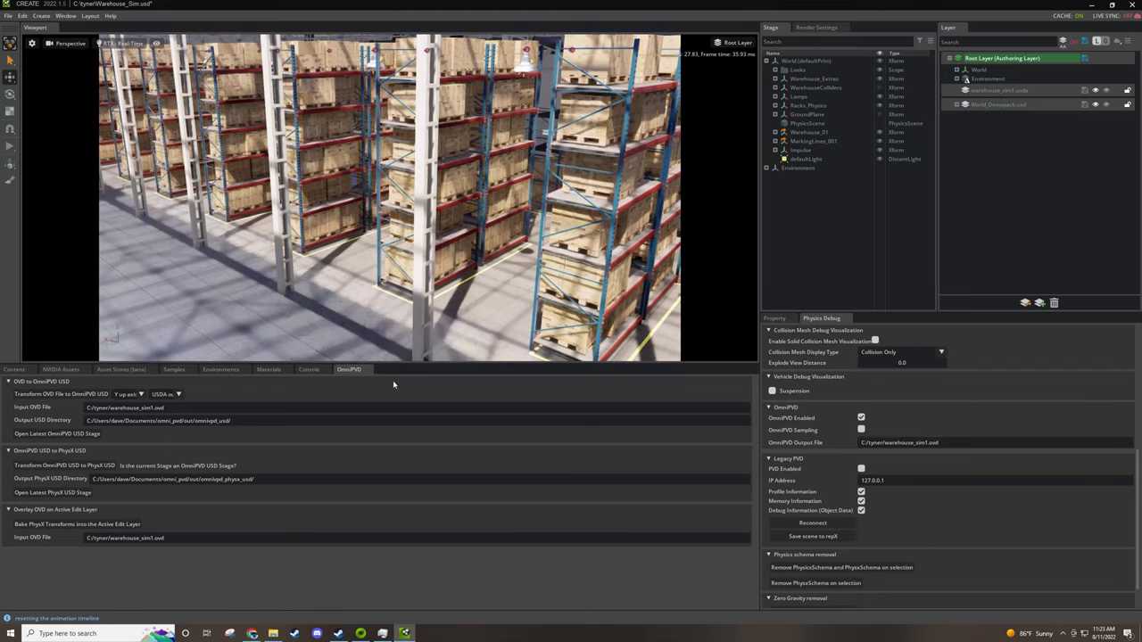
left_click(273, 634)
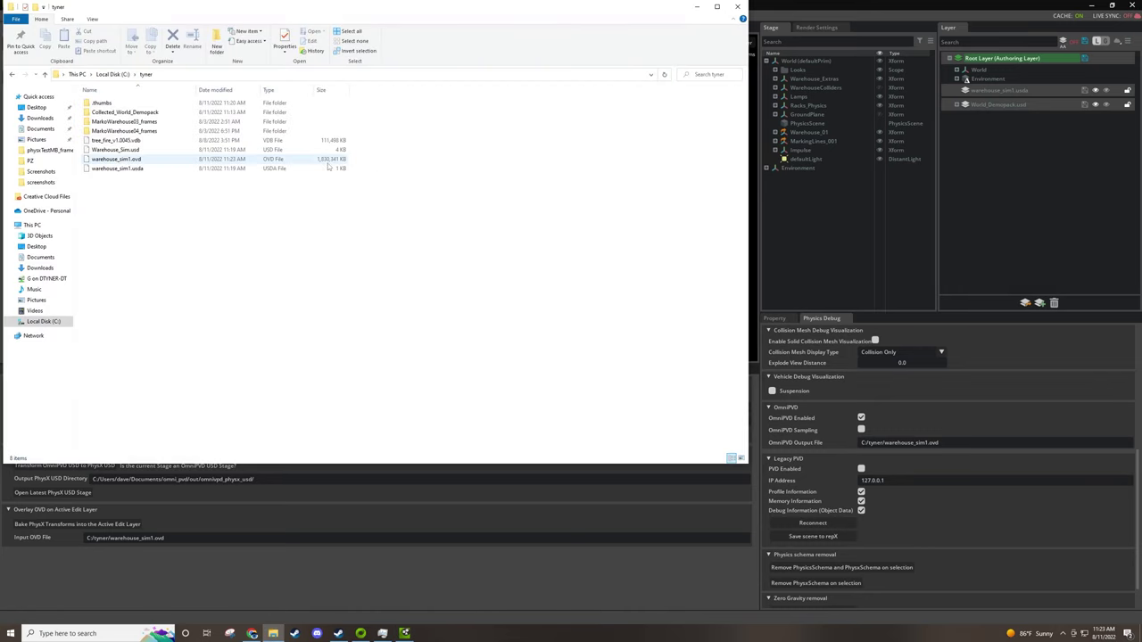
left_click(700, 7)
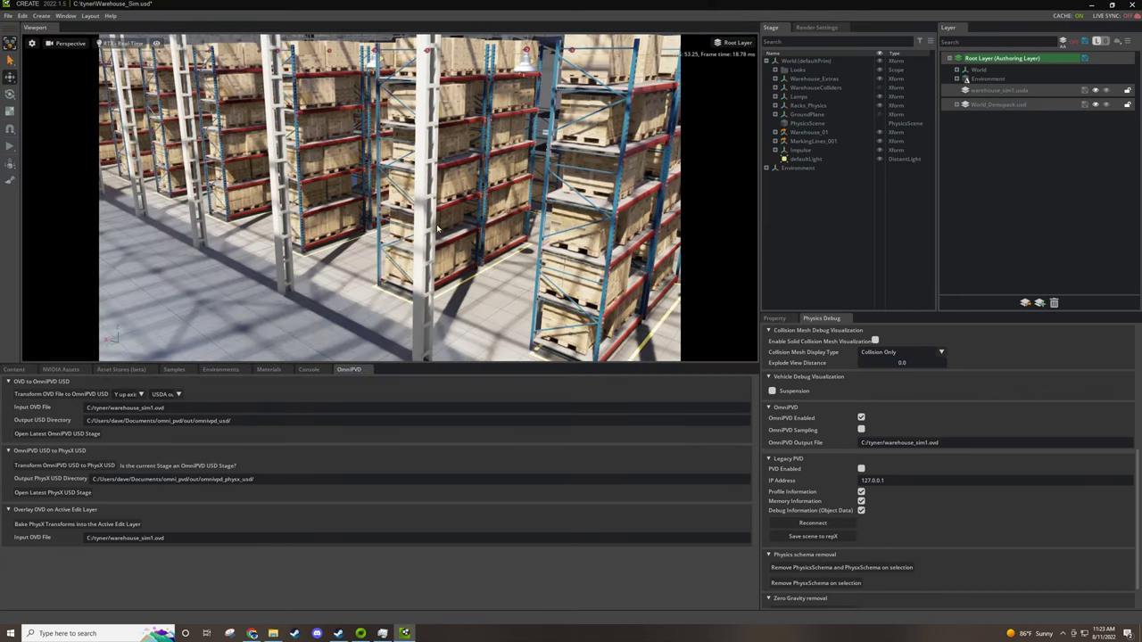
Step: Make warehouse_sim1.usda the authoring layer and bake the PhysX transforms into it
right_click_drag(524, 259, 503, 254)
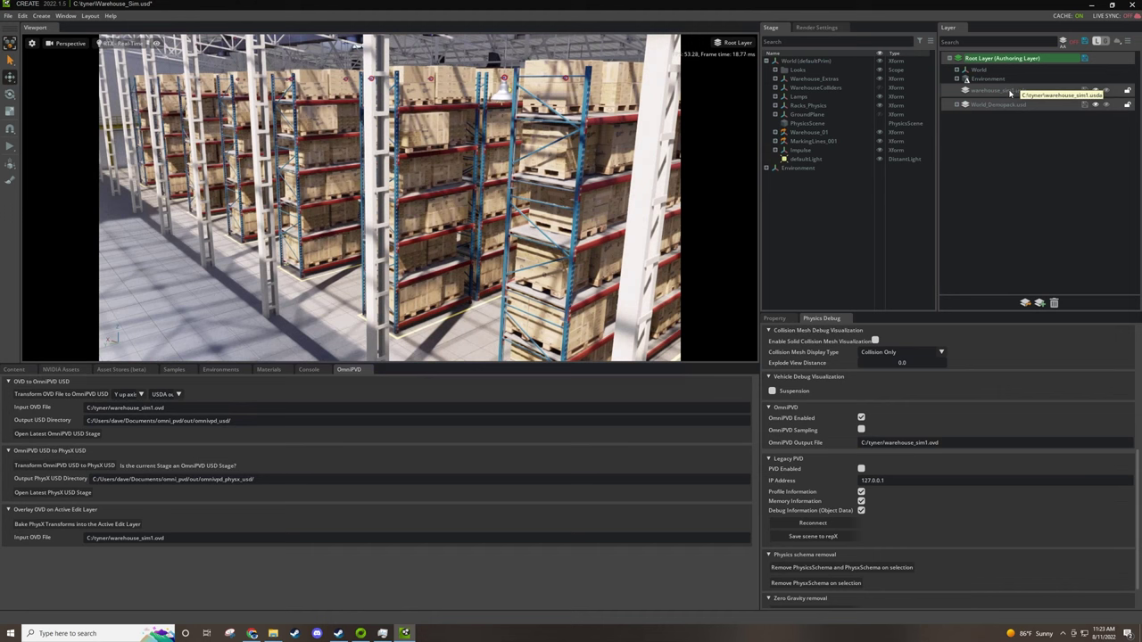
double_click(1011, 92)
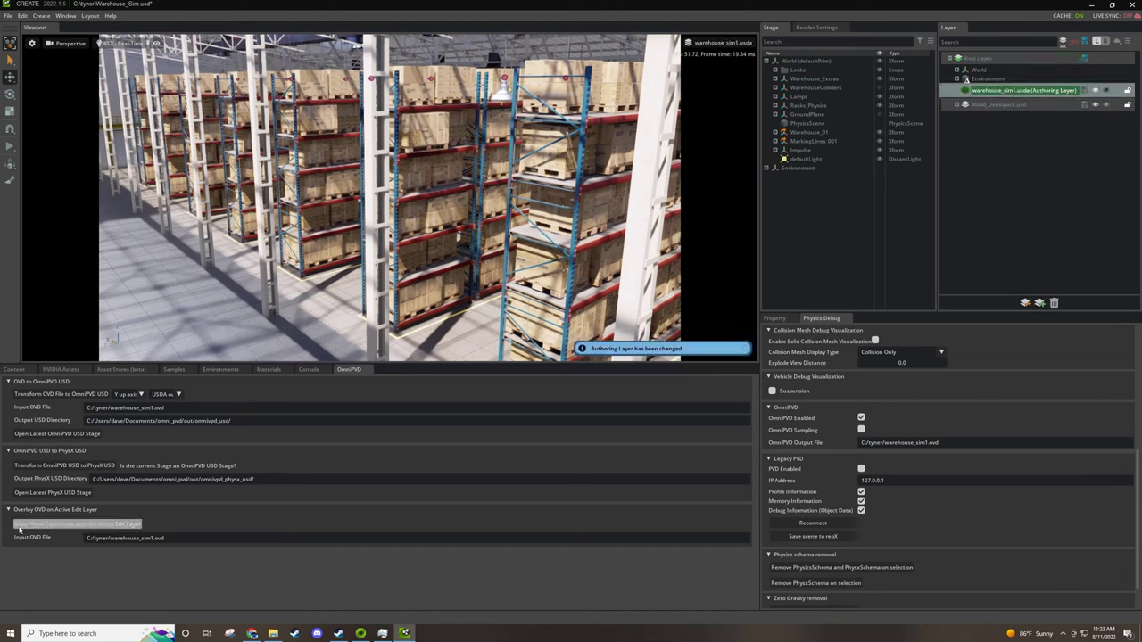
left_click(115, 532)
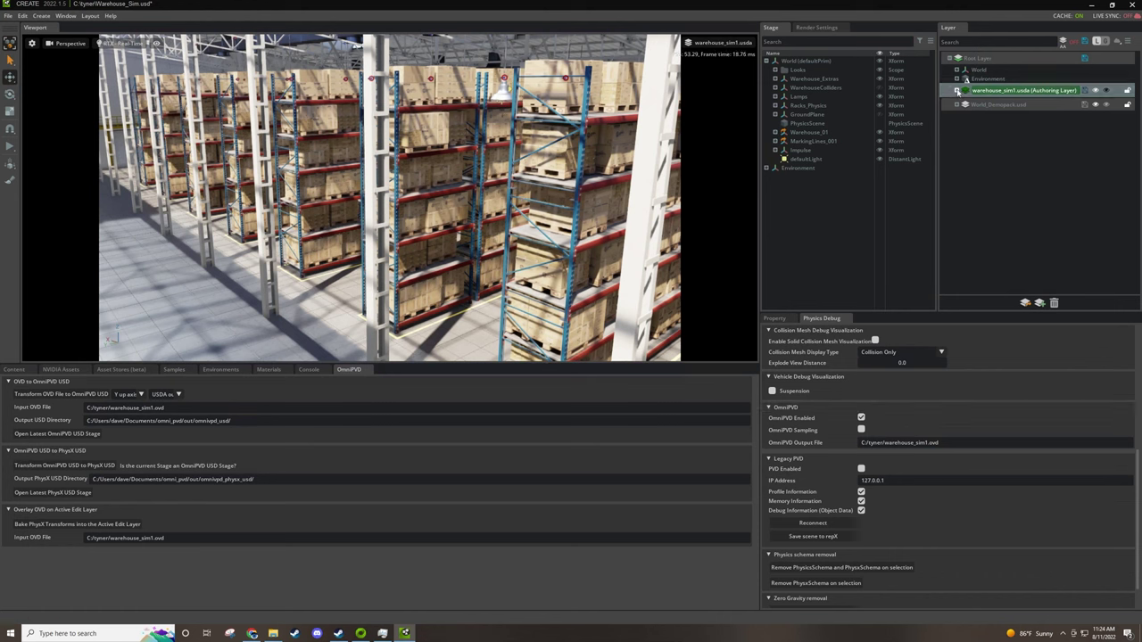
Step: Expand warehouse_sim1.usda and World to inspect baked prims like Racks_Physics and GroundPlane
left_click(957, 90)
left_click(963, 102)
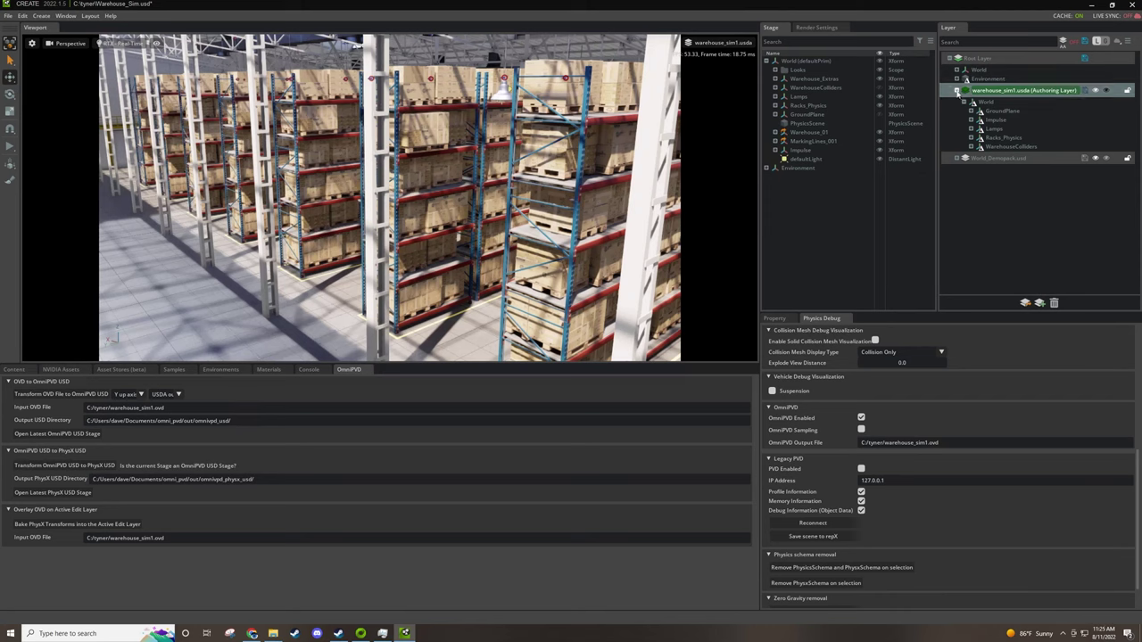
left_click(956, 91)
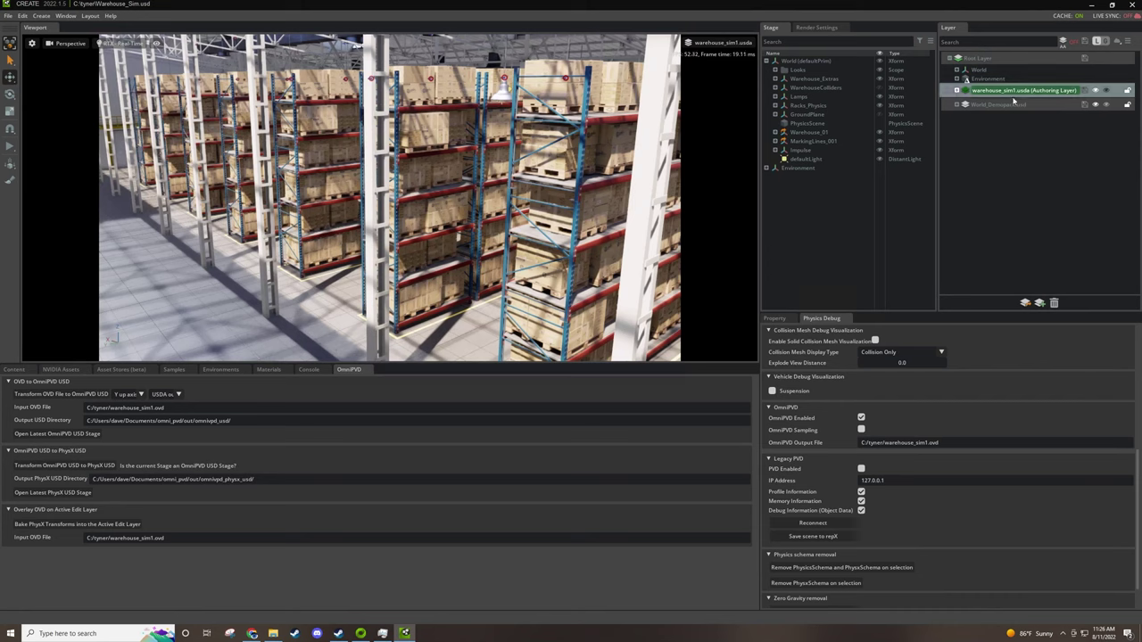
left_click(958, 91)
left_click(957, 91)
Step: Look through the recent stage files, then dismiss the menu without choosing one
left_click(8, 16)
mouse_move(39, 41)
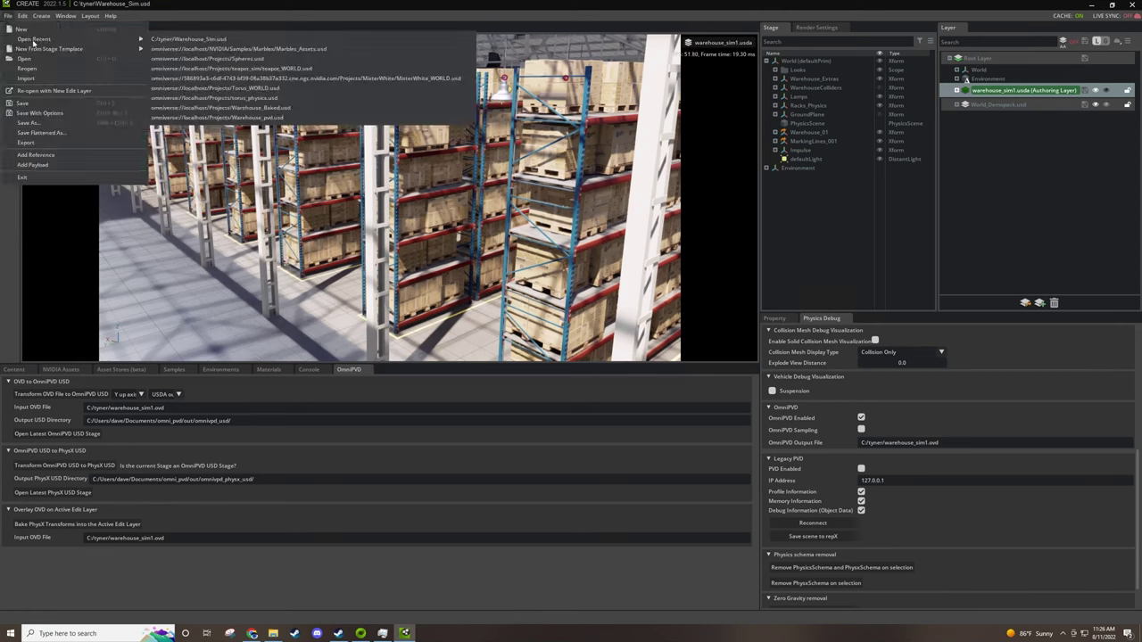
left_click(299, 179)
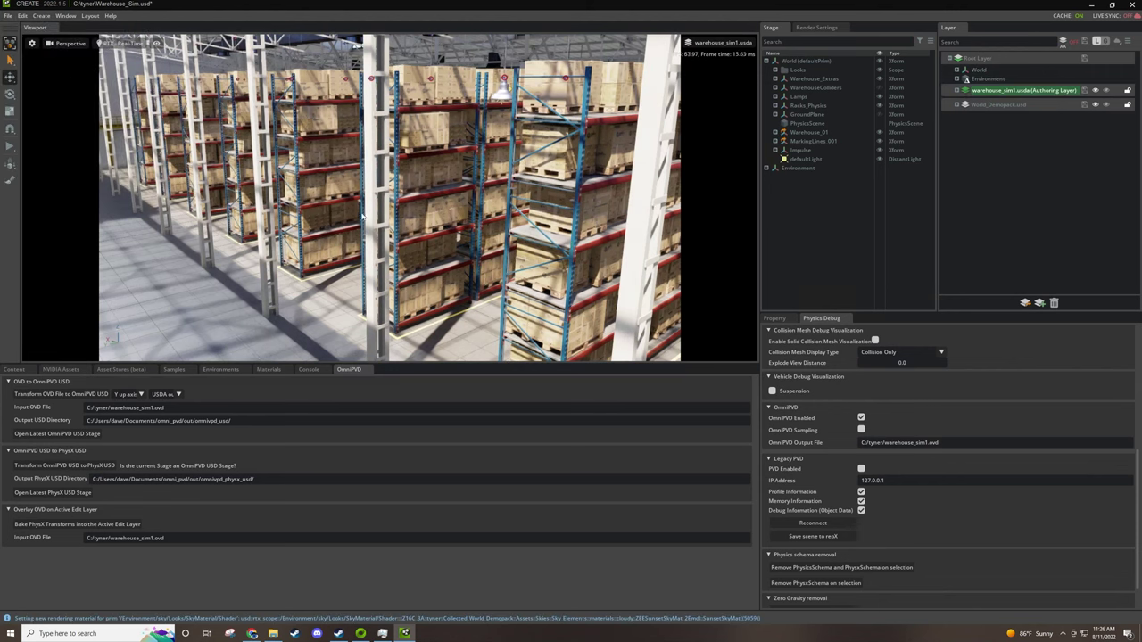
Step: Show the Timeline docked under the viewport and scrub to frame 833 to replay the collapse
left_click(64, 20)
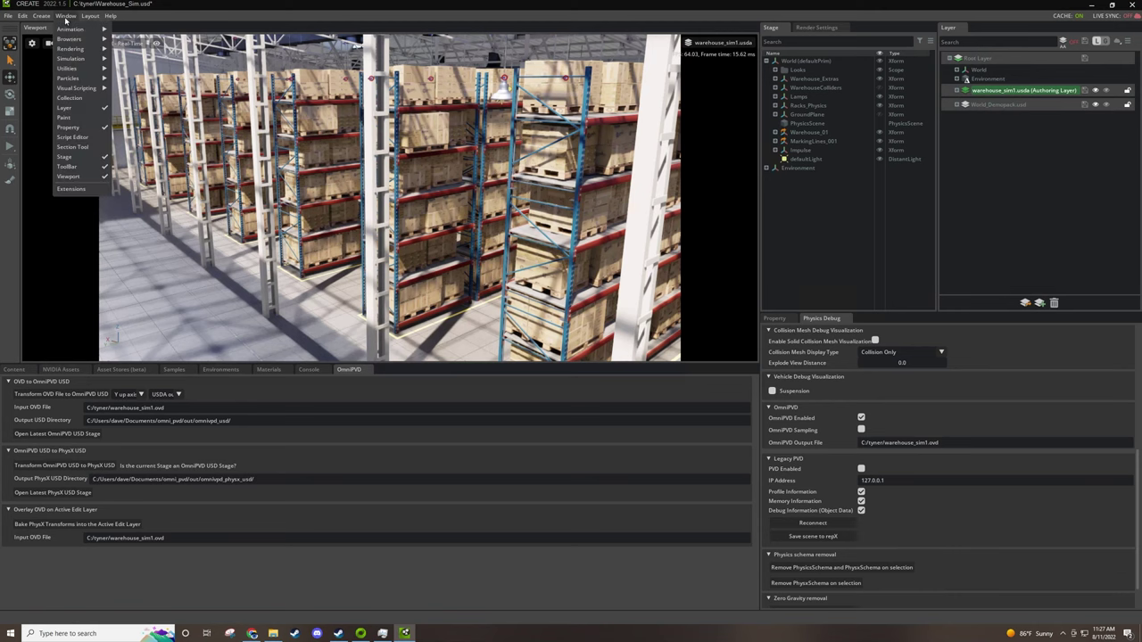
mouse_move(80, 28)
left_click(125, 29)
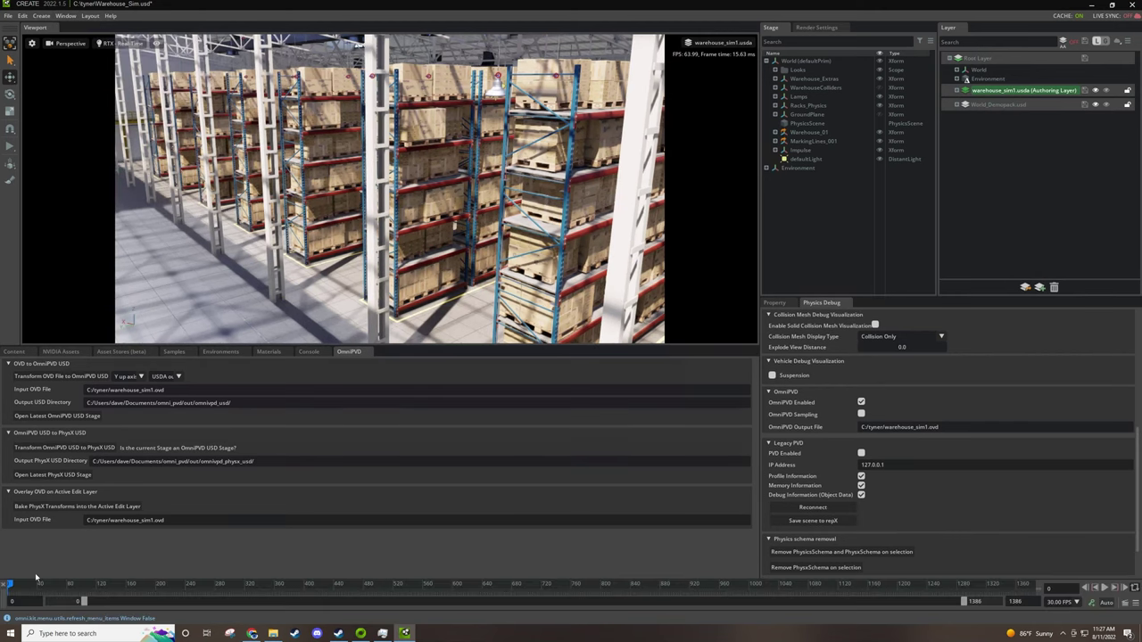
left_click_drag(87, 562, 189, 349)
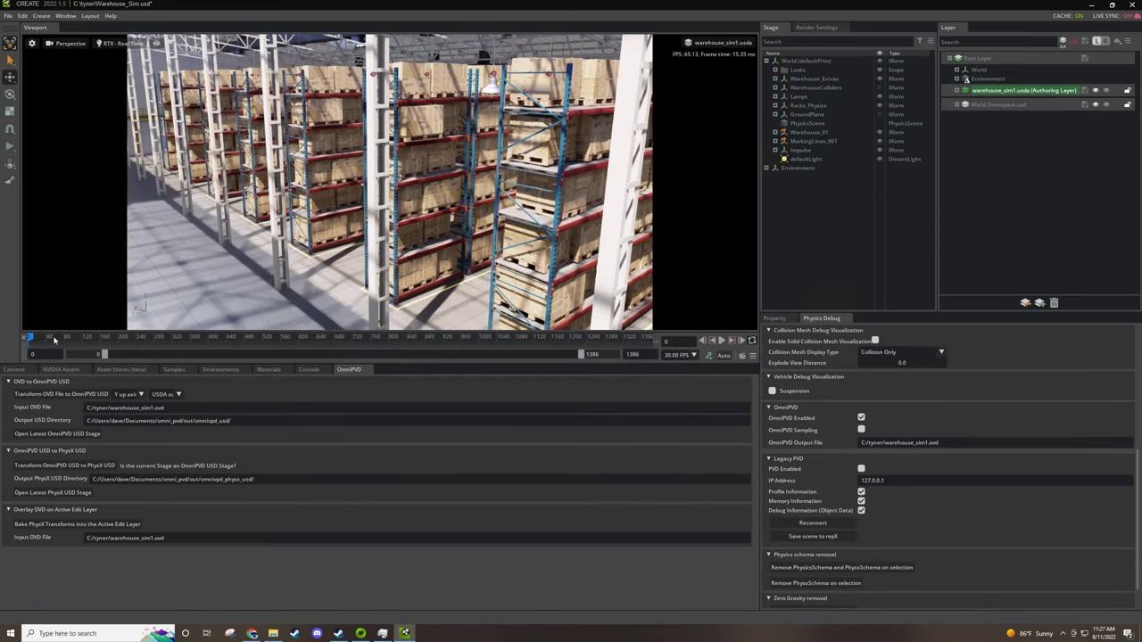
mouse_move(33, 339)
left_mouse_down()
mouse_move(435, 337)
mouse_move(473, 354)
mouse_move(267, 355)
mouse_move(500, 354)
mouse_move(186, 370)
mouse_move(510, 357)
mouse_move(375, 369)
mouse_move(206, 343)
mouse_move(36, 343)
mouse_move(347, 346)
mouse_move(29, 344)
left_mouse_up()
Step: Create a new warehouse_sim2.usda sublayer and make the Root Layer the authoring layer again
left_click(1025, 302)
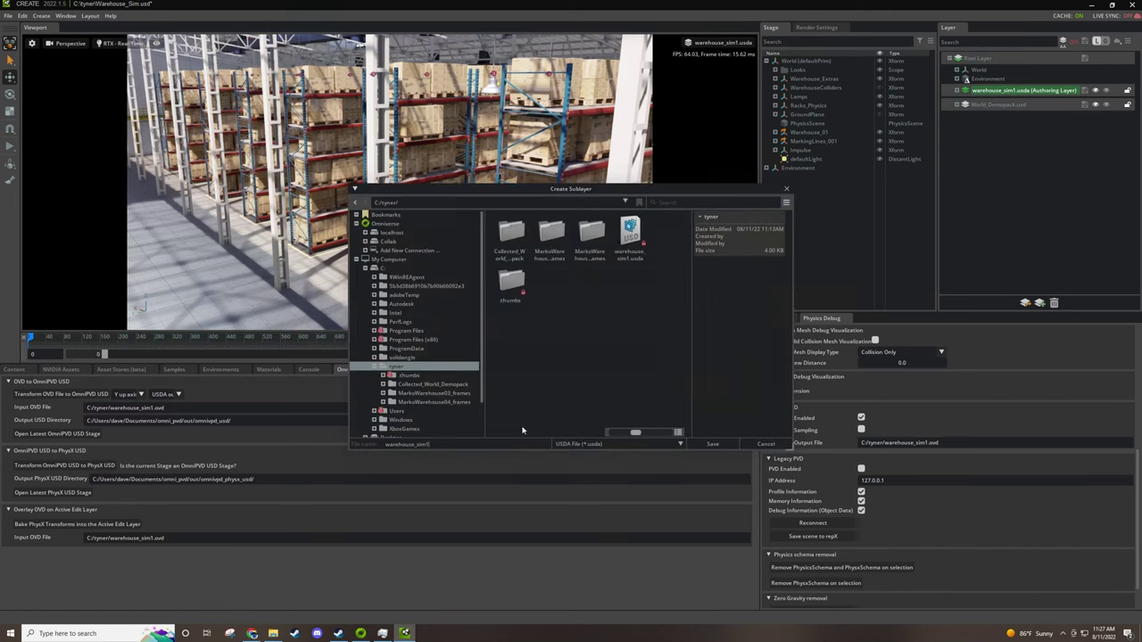
left_click(712, 444)
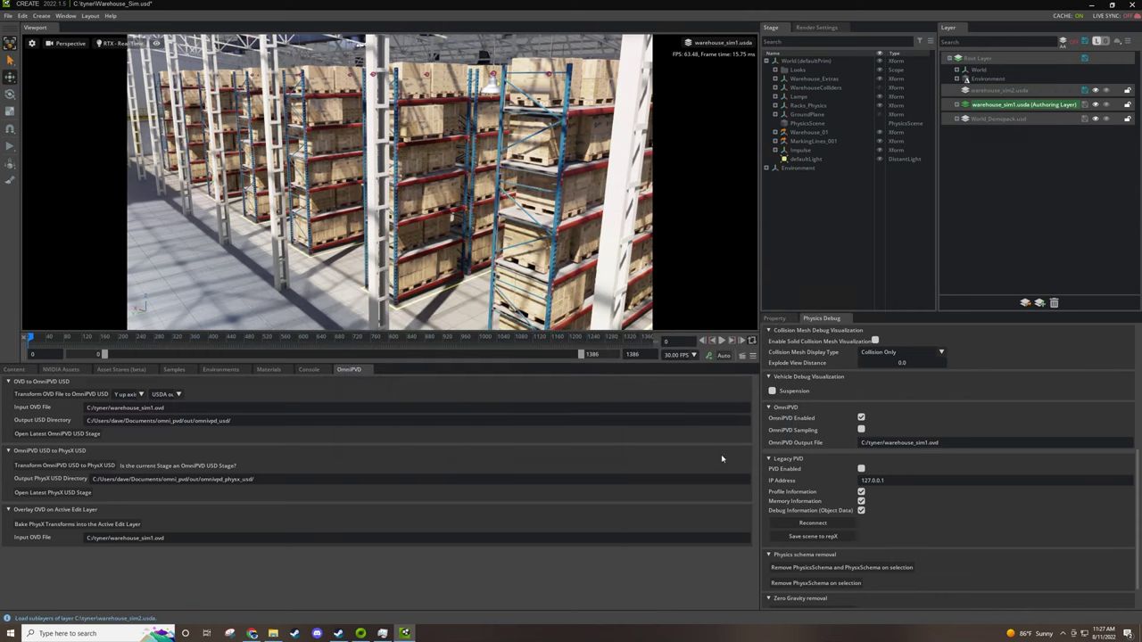
double_click(990, 58)
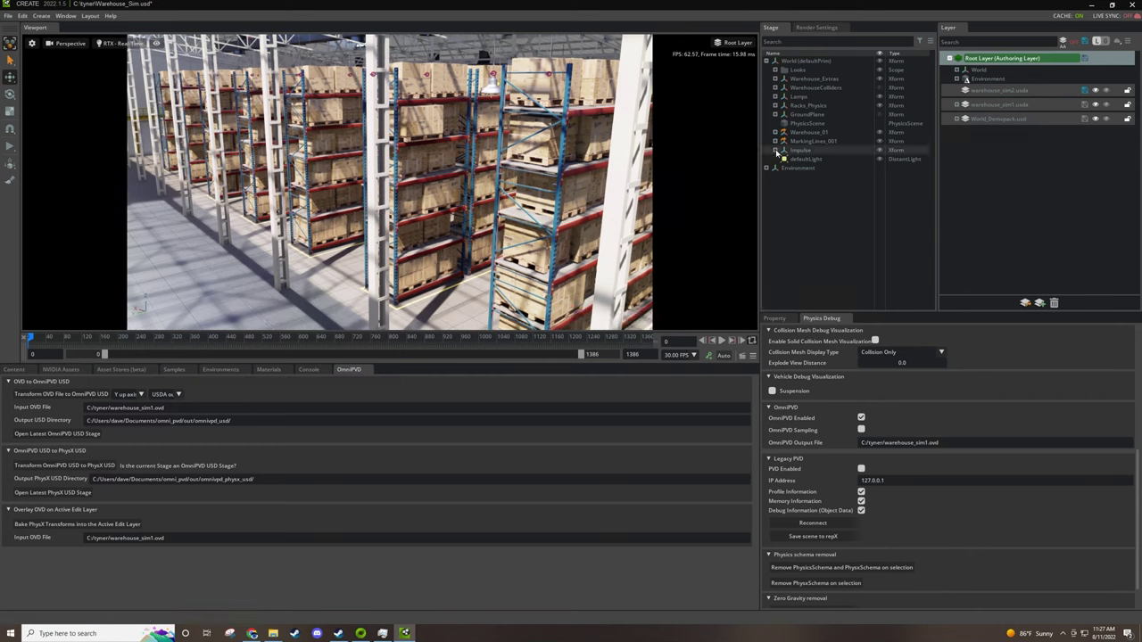
Step: Remove the Rigid Body component from Cube and Cube_01 under Impulse
left_click(775, 150)
left_click(806, 159)
left_click(809, 168, "shift")
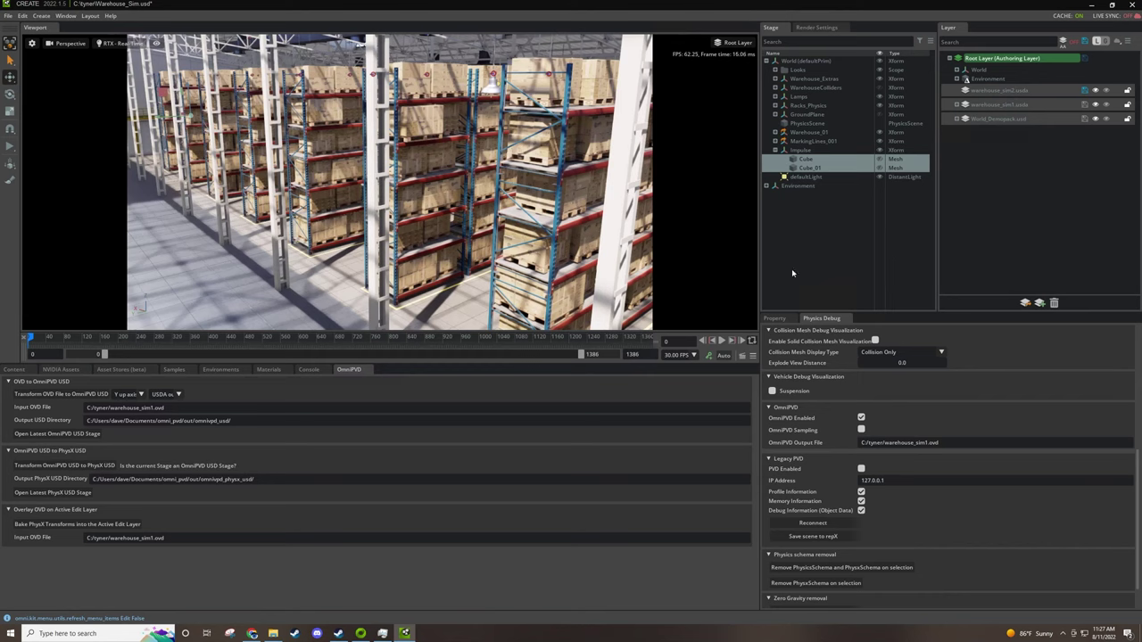
left_click(774, 318)
scroll(878, 500, "down", 10)
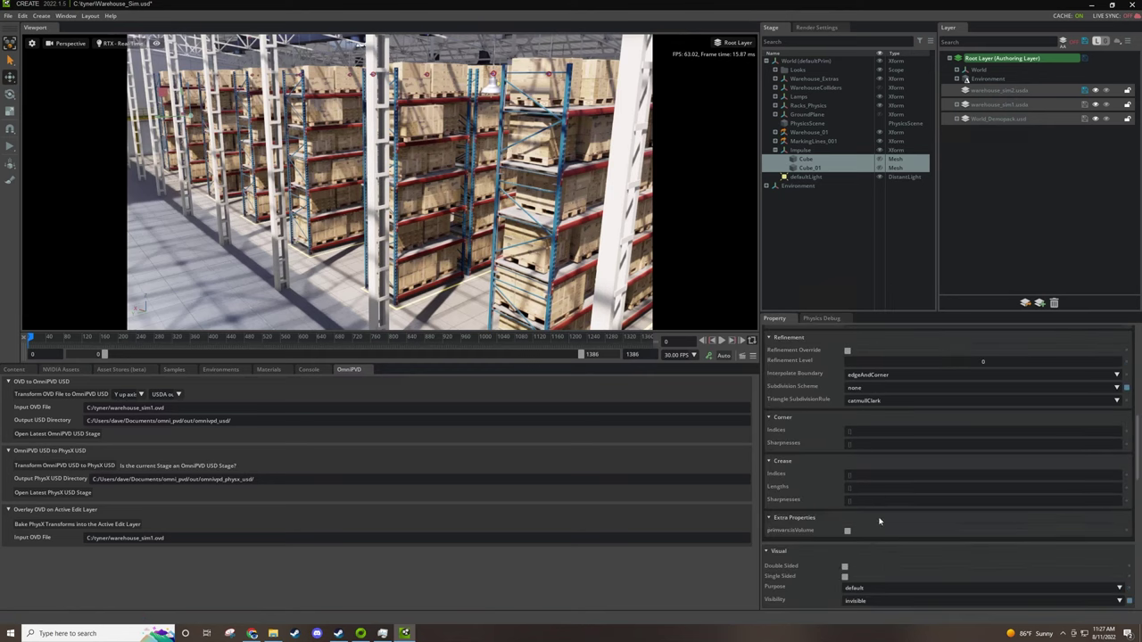
scroll(883, 521, "down", 5)
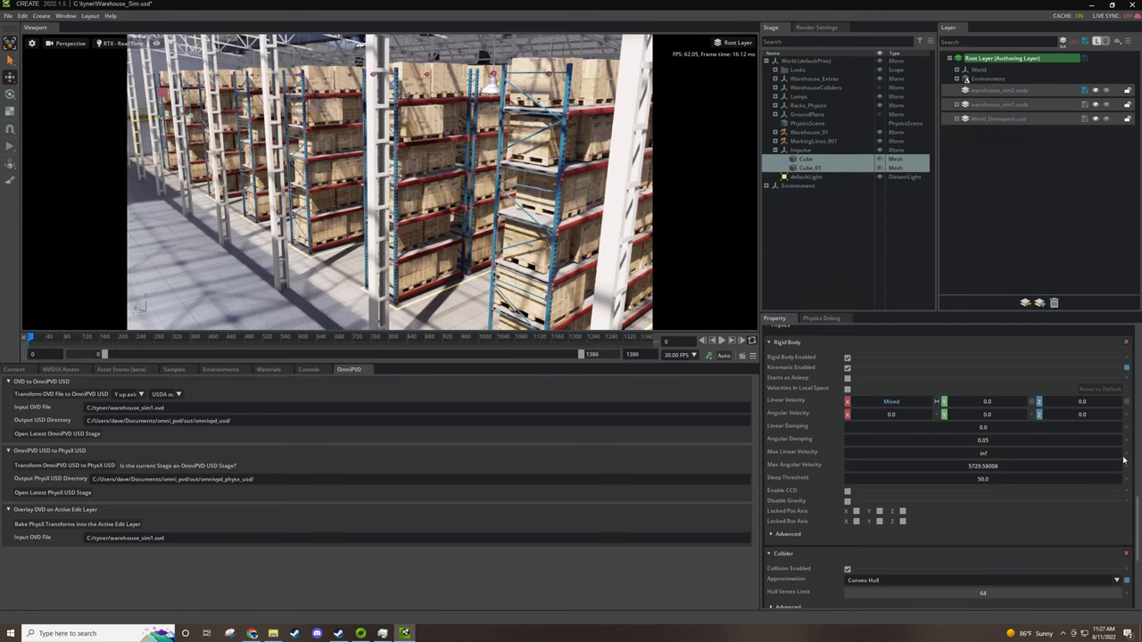
left_click(1127, 341)
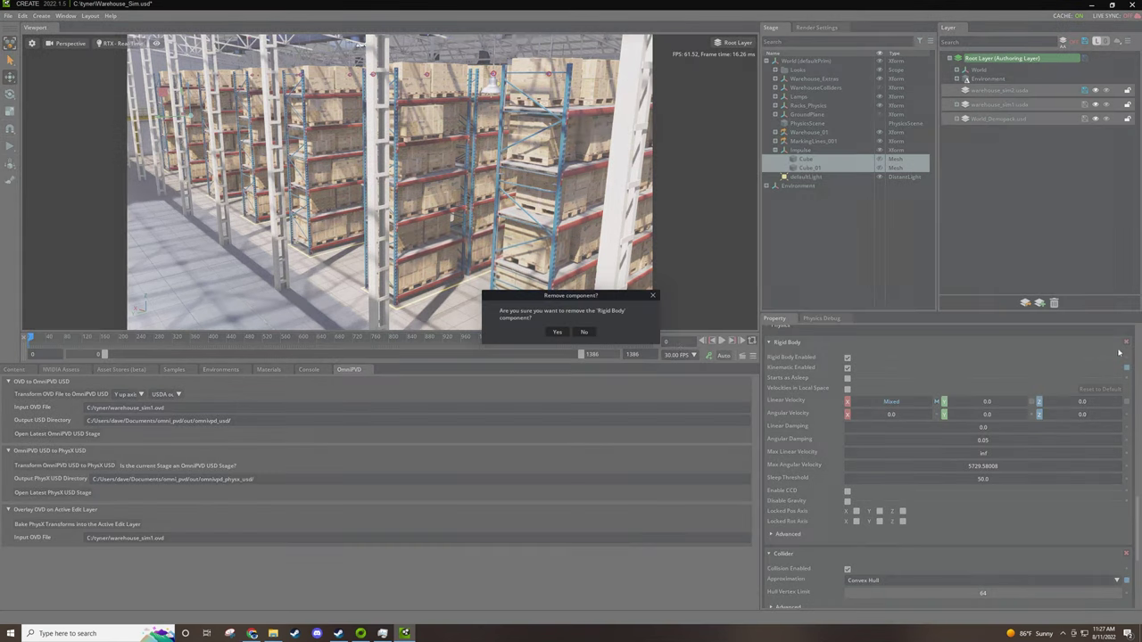
left_click(556, 332)
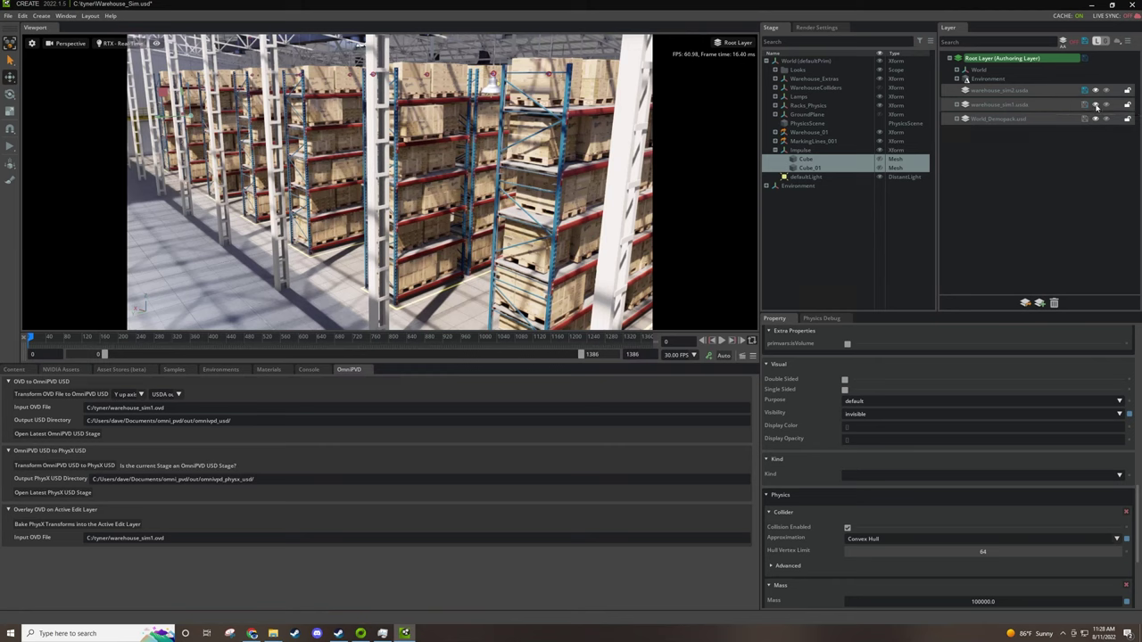
Step: Re-enable the warehouse_sim1 layer and scrub its animation to frame 1202, then back to 0
left_click(1096, 105)
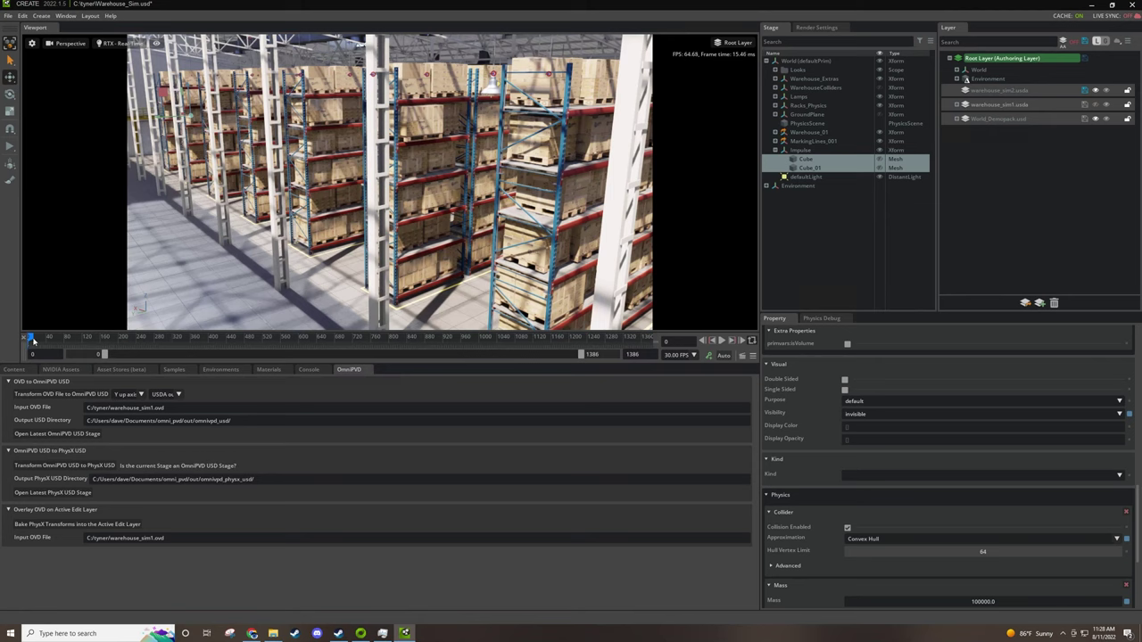
left_click_drag(33, 340, 568, 340)
left_click_drag(267, 339, 22, 343)
Step: Open the Physics Debug settings and scroll through the OmniPVD recording options
scroll(929, 543, "down", 3)
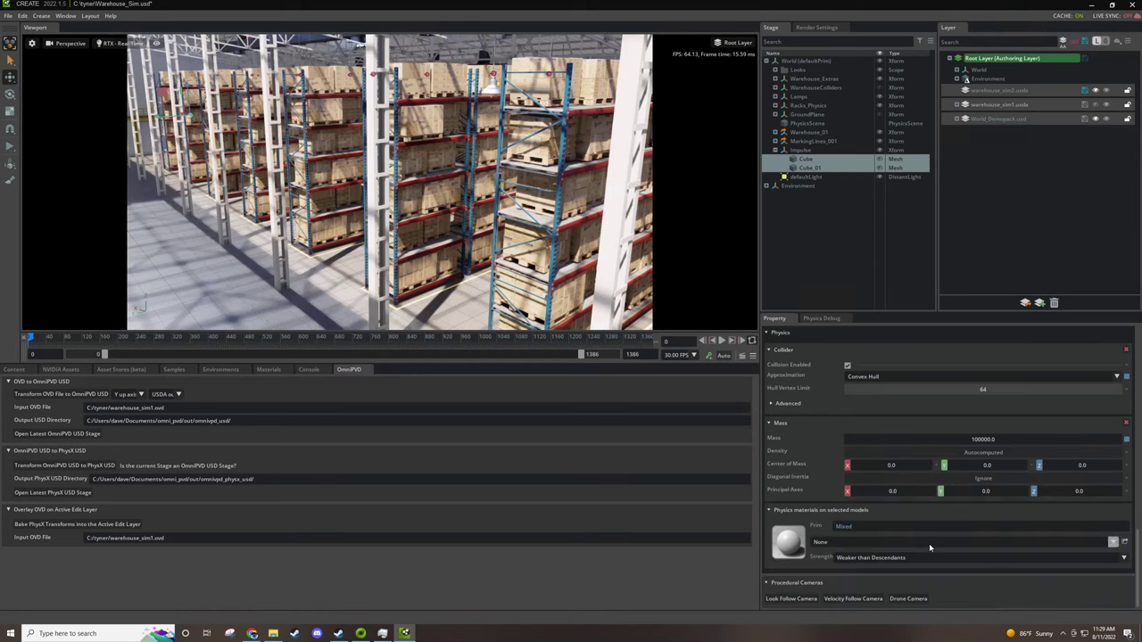
left_click(821, 319)
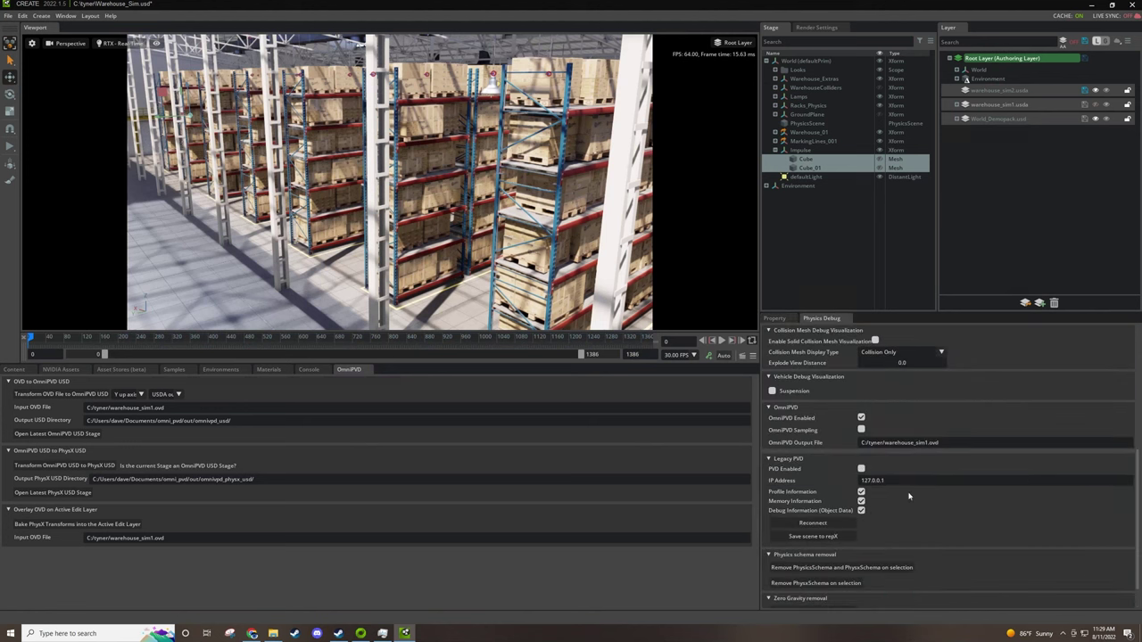
scroll(917, 511, "down", 1)
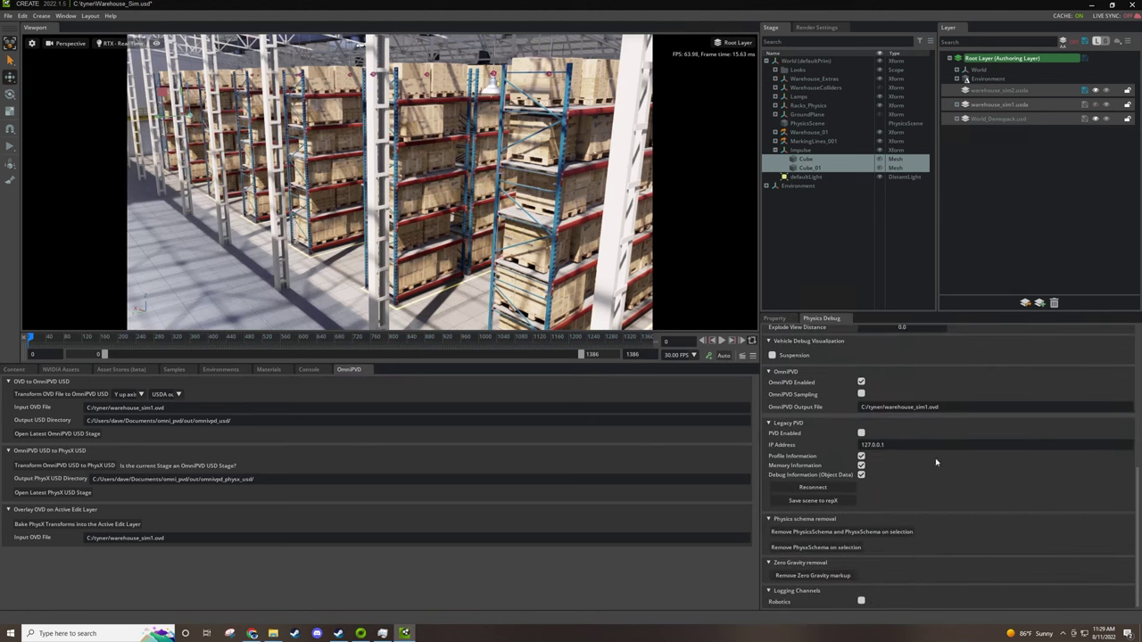
scroll(936, 463, "up", 1)
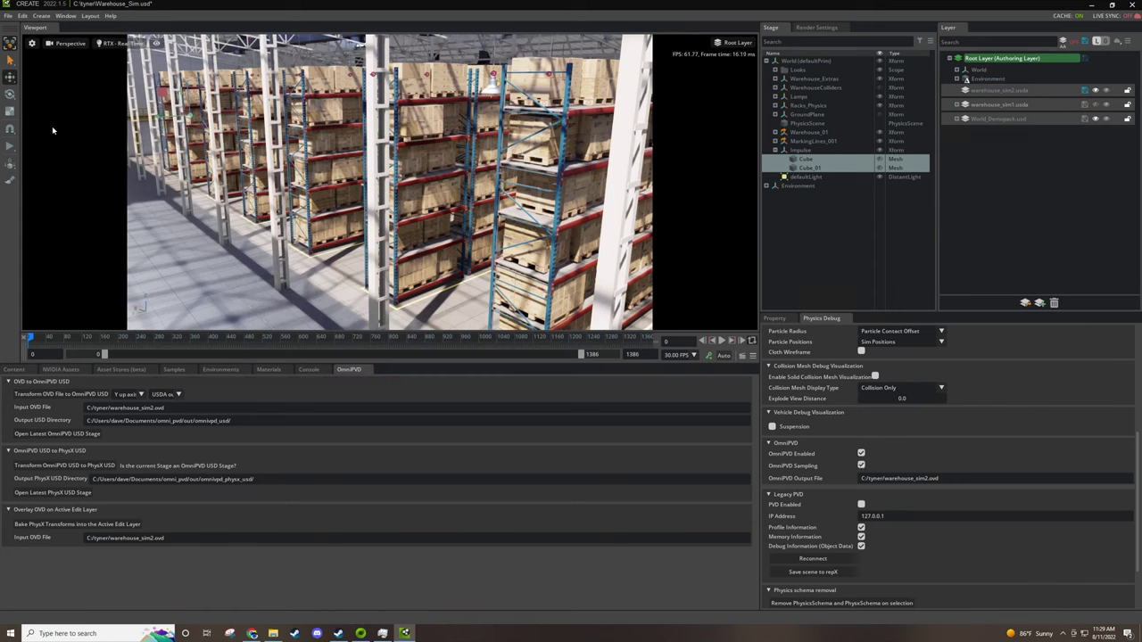
Step: Run the physics simulation until the racks topple near frame 1200, then stop and reset to frame 0
left_click(10, 146)
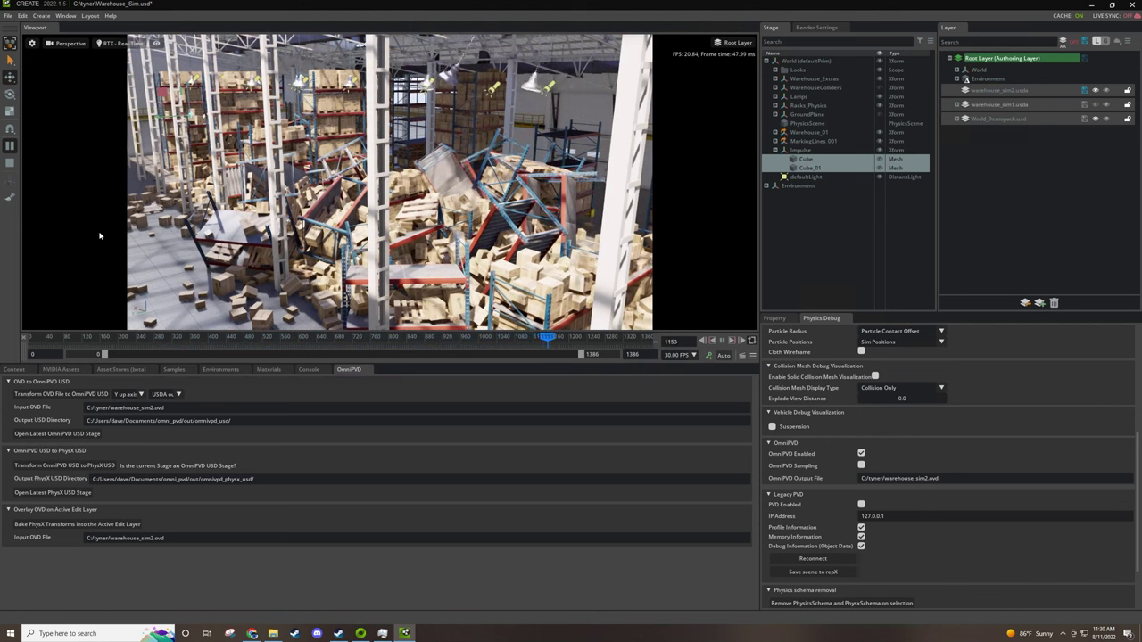
left_click(10, 165)
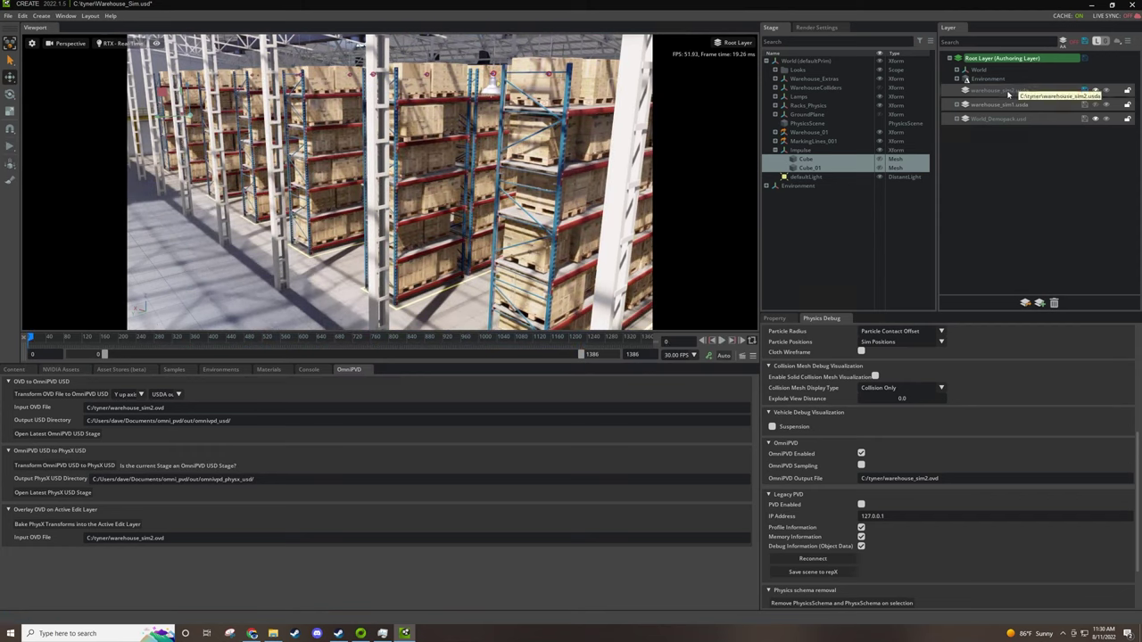
Step: Make warehouse_sim2.usda the edit layer, bake PhysX transforms into it, and scrub to frame 374
double_click(1008, 91)
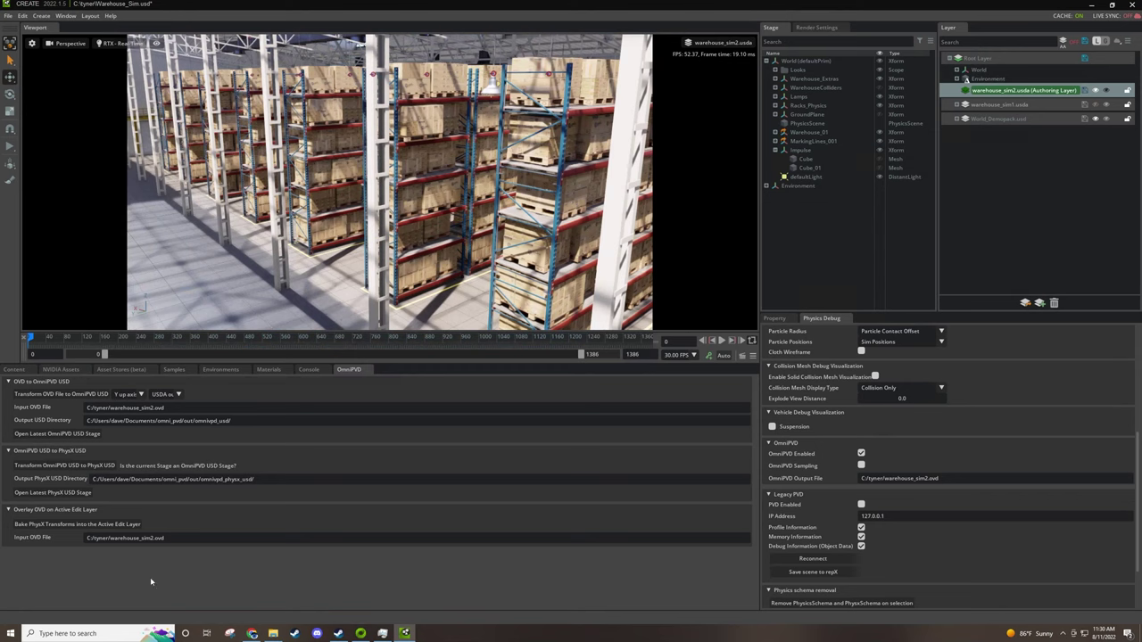
left_click(24, 525)
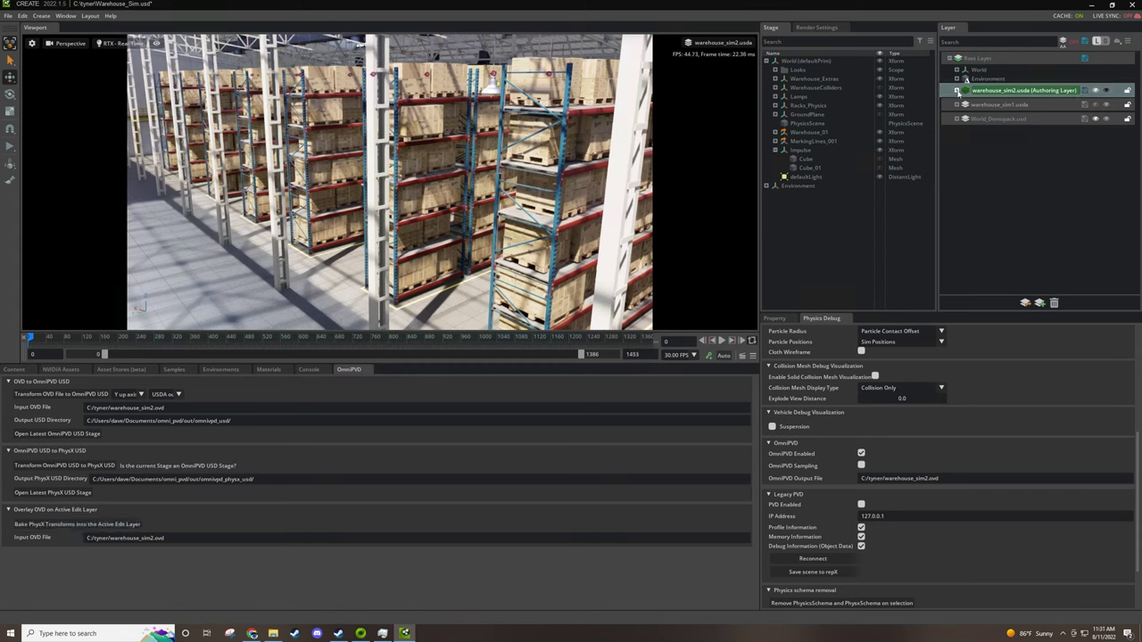
left_click(956, 90)
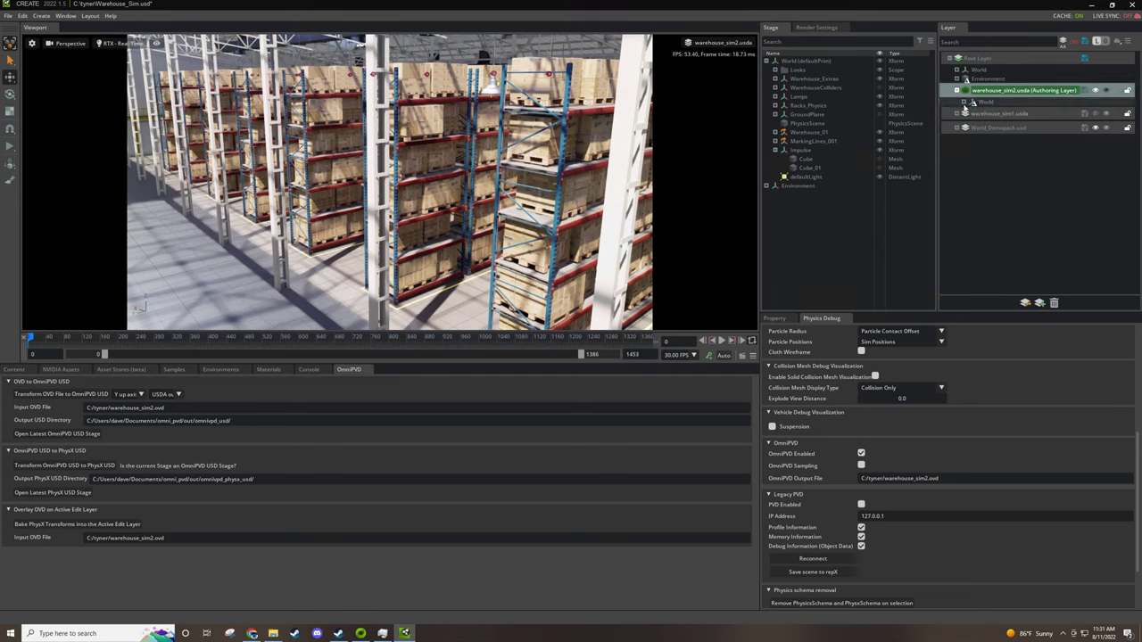
left_click(965, 103)
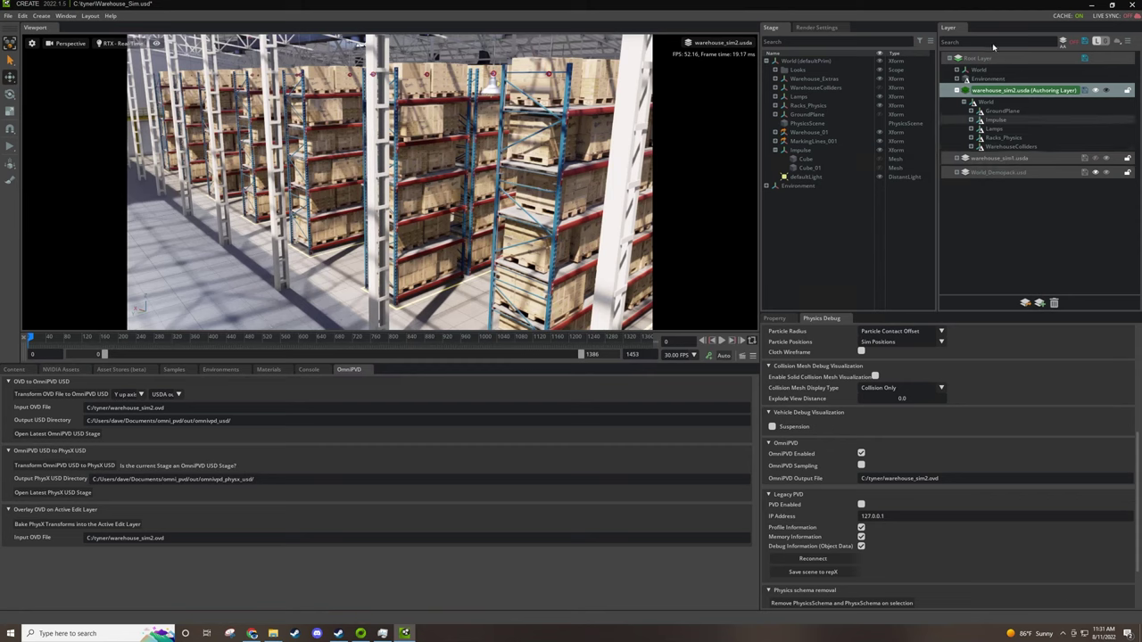
left_click(956, 90)
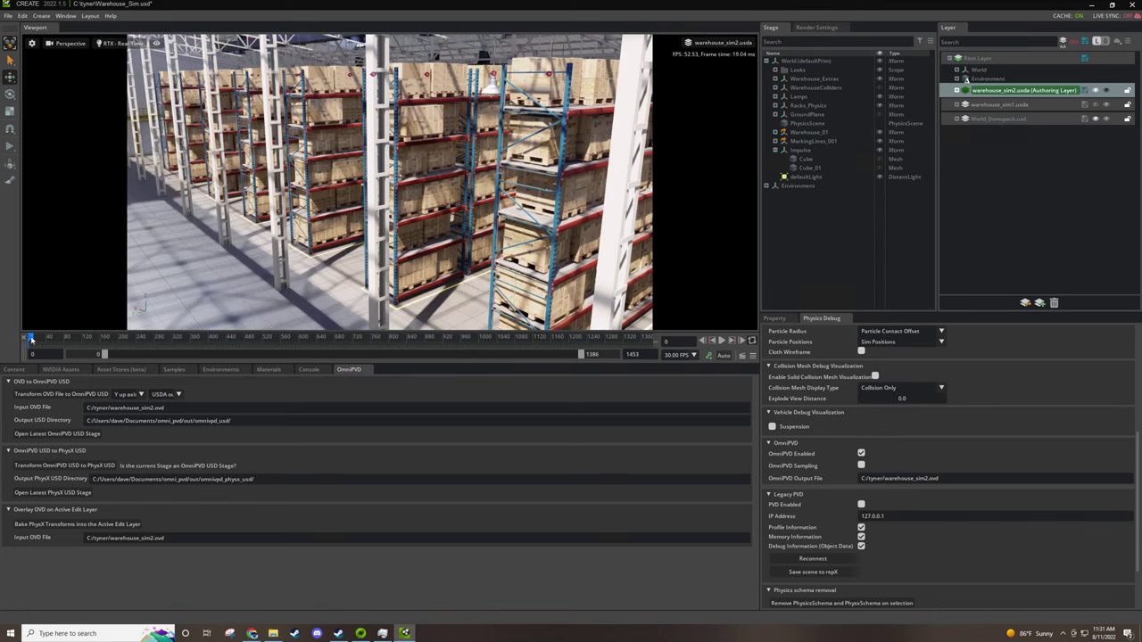
left_click_drag(31, 340, 8, 358)
Step: Save all layer edits, reopen the stage from disk, and scrub to frame 462 to watch boxes fall
left_click(1084, 42)
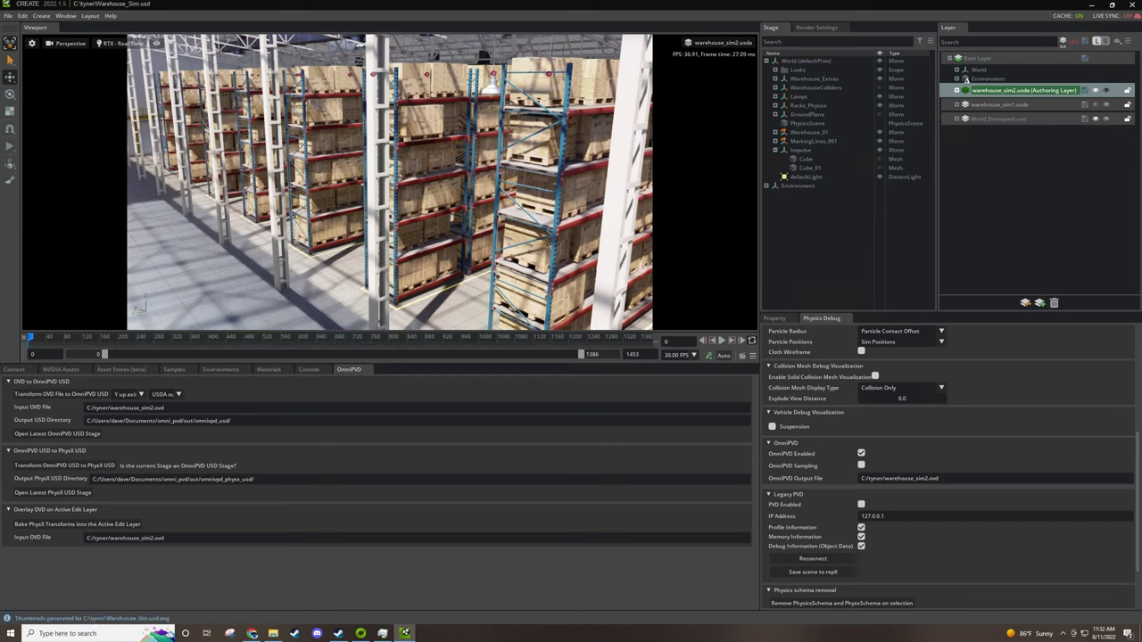
left_click(8, 15)
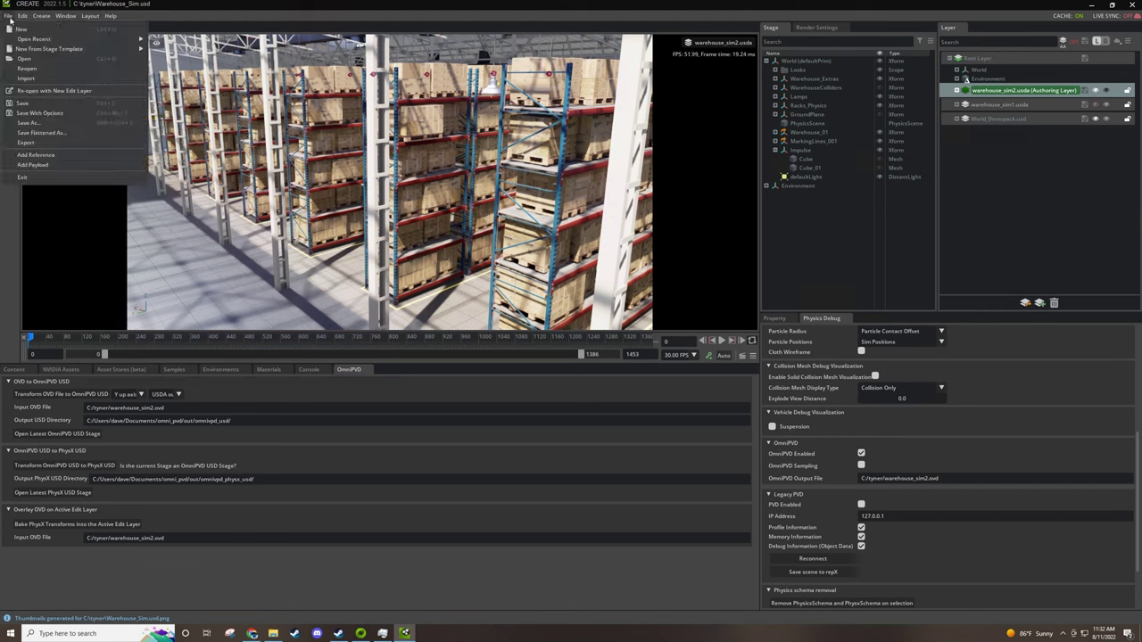
left_click(30, 68)
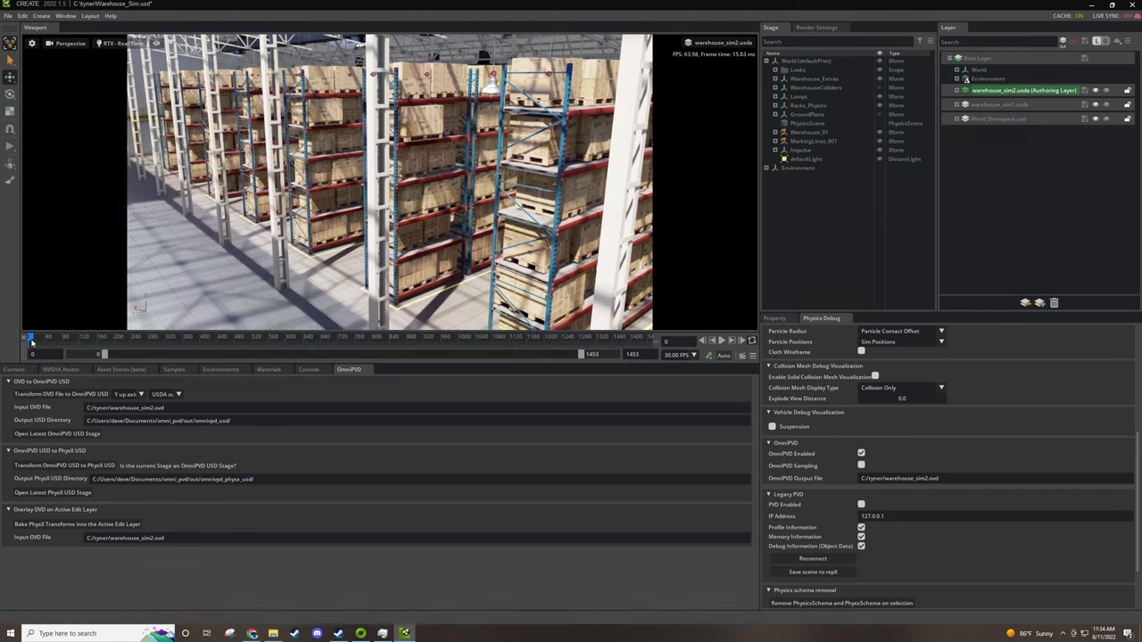
left_click_drag(32, 342, 62, 332)
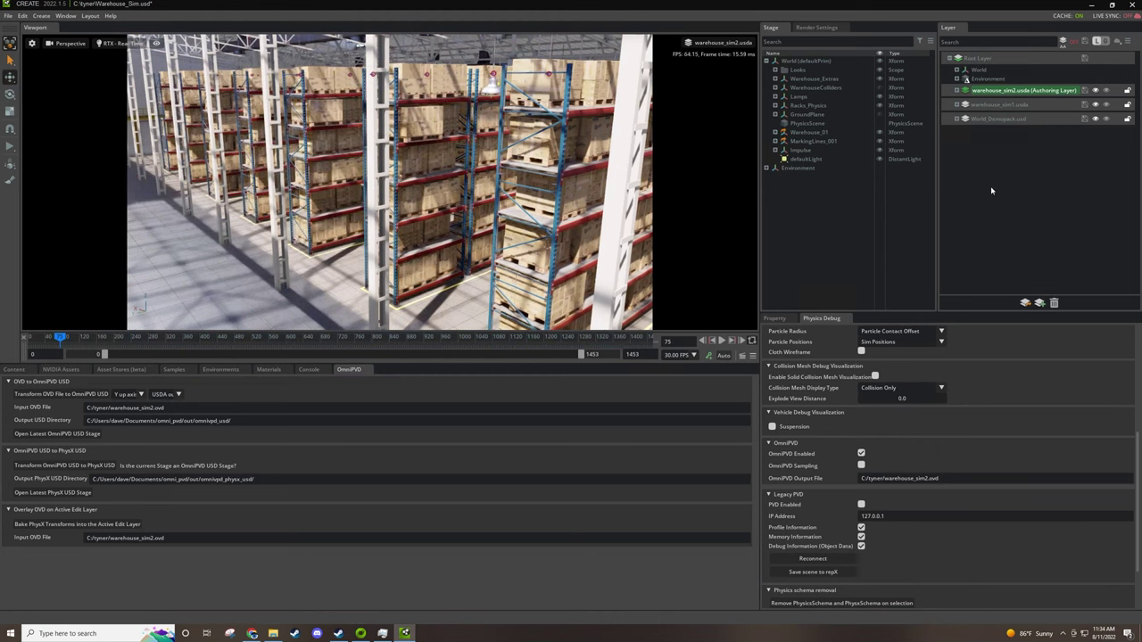
Step: In the Content browser at C:/tyner, compare warehouse_sim2.usda (2.12 GB) with warehouse_sim1.usda (2.01 GB)
left_click(13, 369)
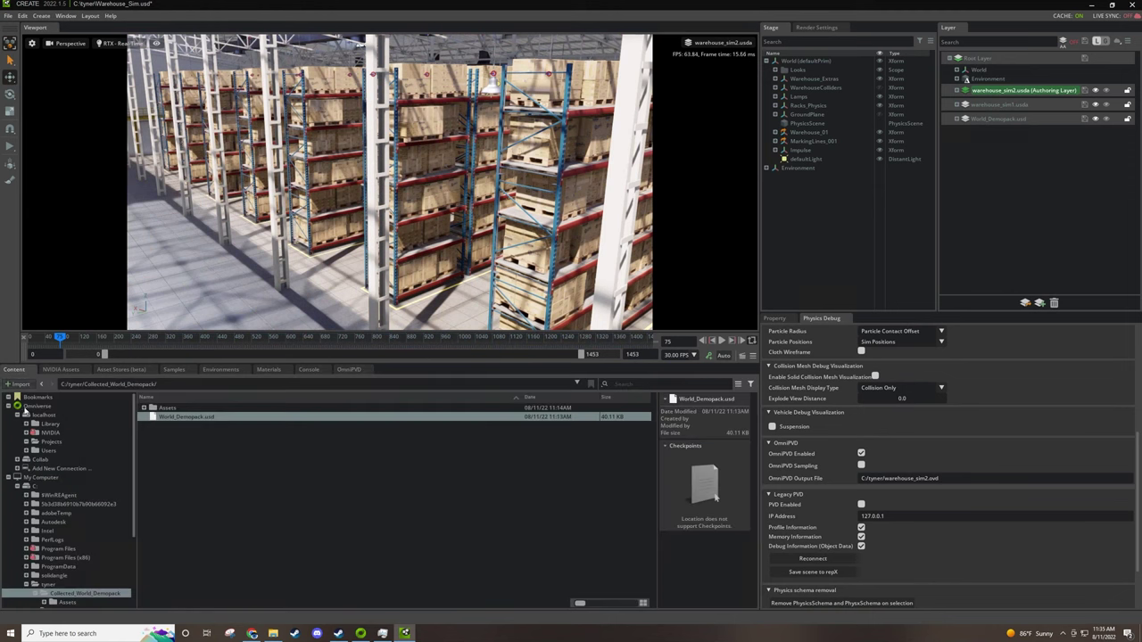
left_click(77, 385)
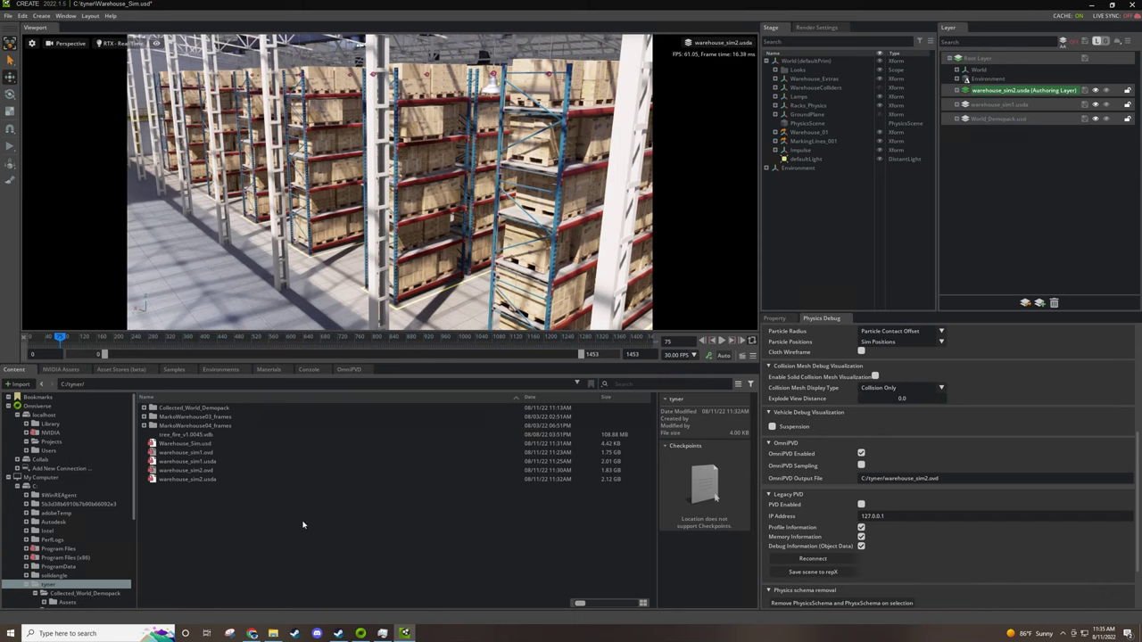
left_click(192, 481)
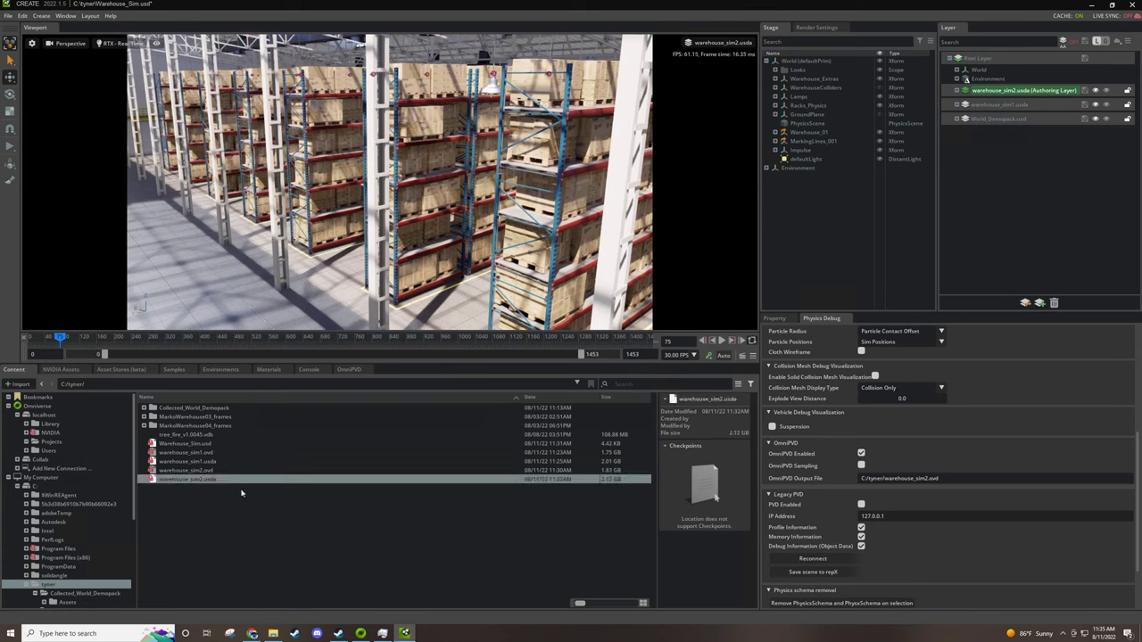
left_click(203, 464)
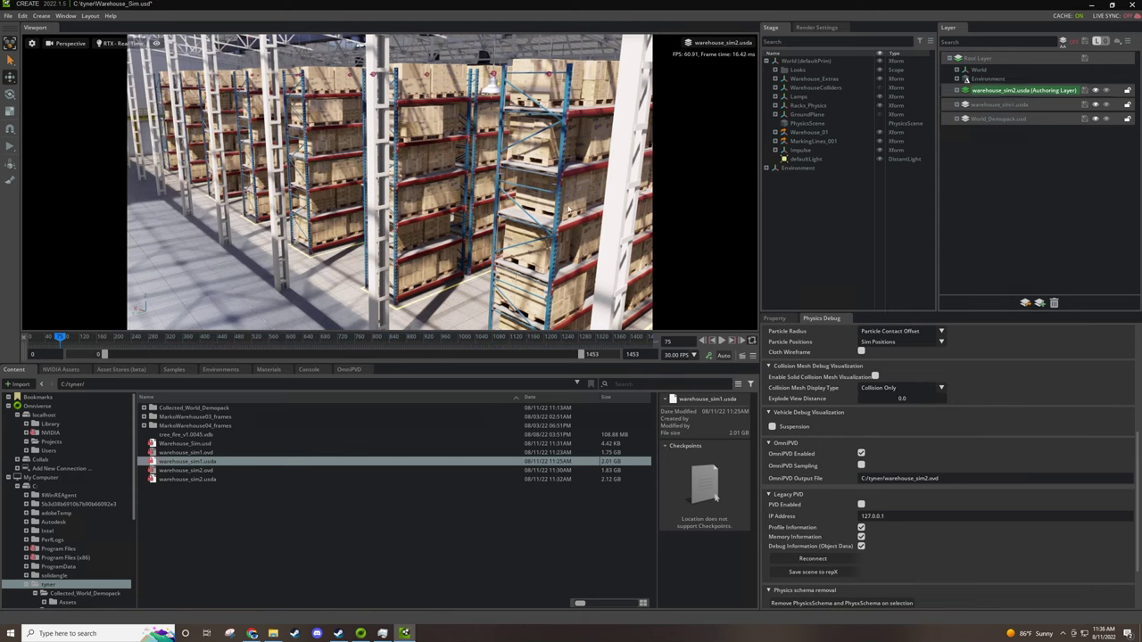
scroll(304, 230, "down", 3)
scroll(298, 265, "down", 1)
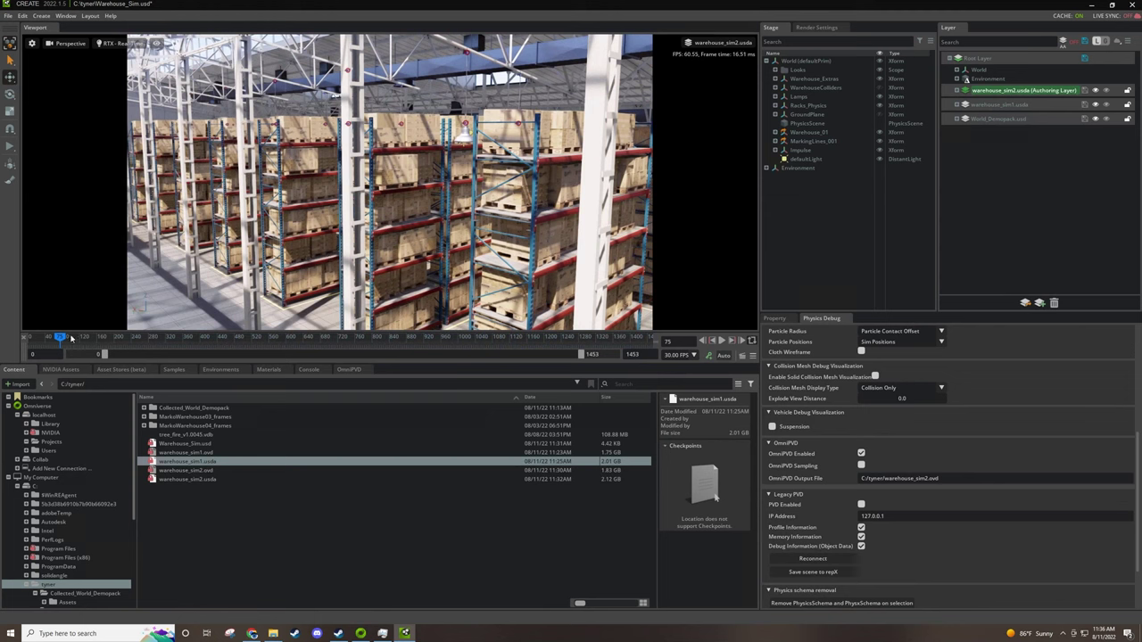
Step: Scrub the timeline forward to frame 287, where the left-hand racks tip over
left_click_drag(73, 337, 162, 323)
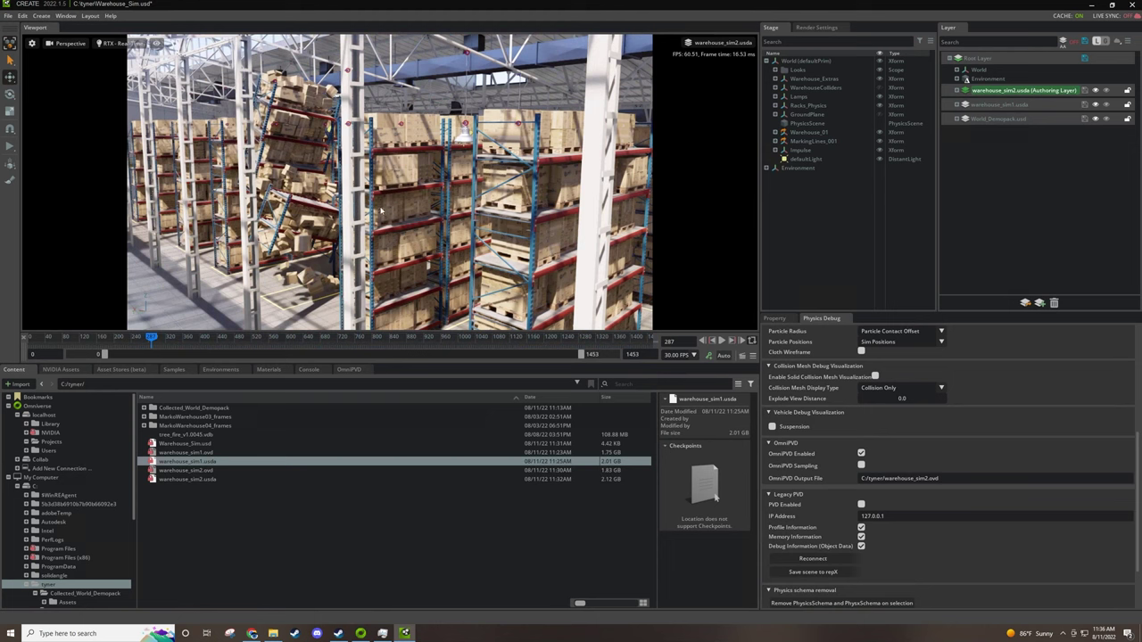